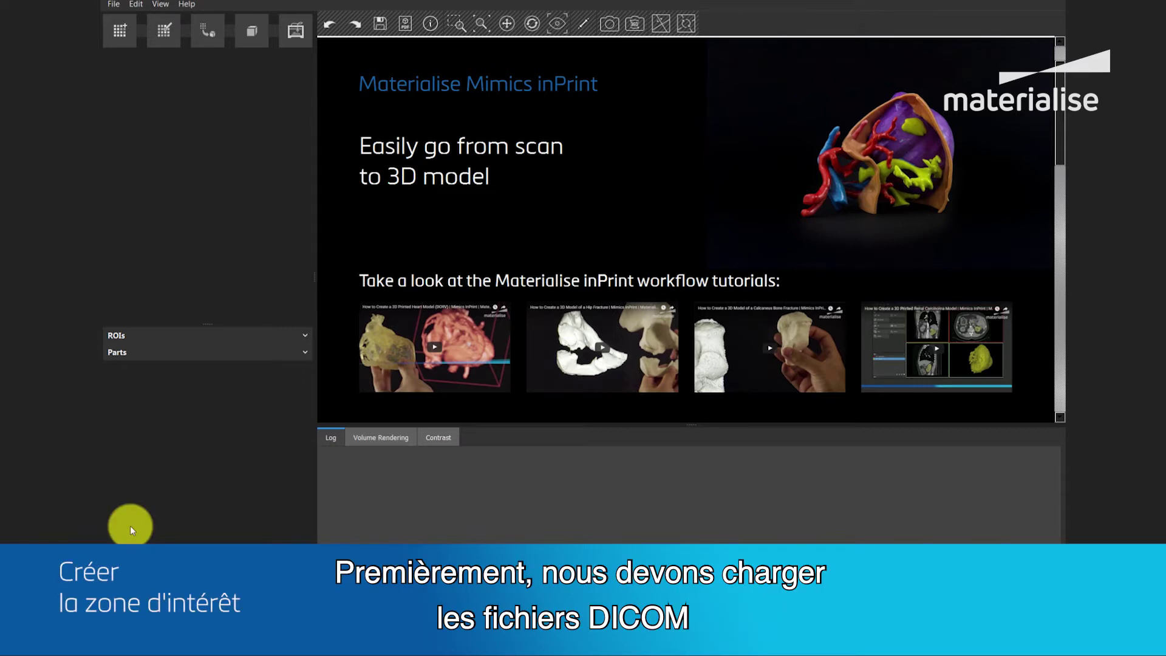
# - Start a new project from disk and load the whole C:\MedData\DemoFiles\DICOM_CMF folder of DICOM images
pyautogui.click(114, 5)
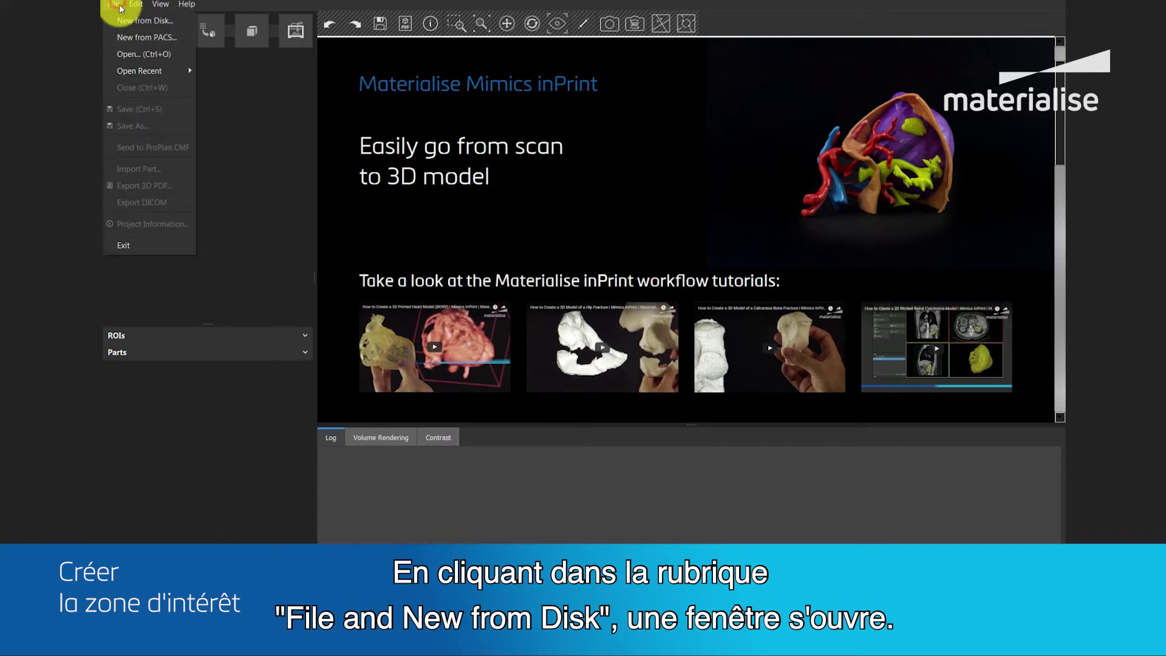
pyautogui.click(159, 23)
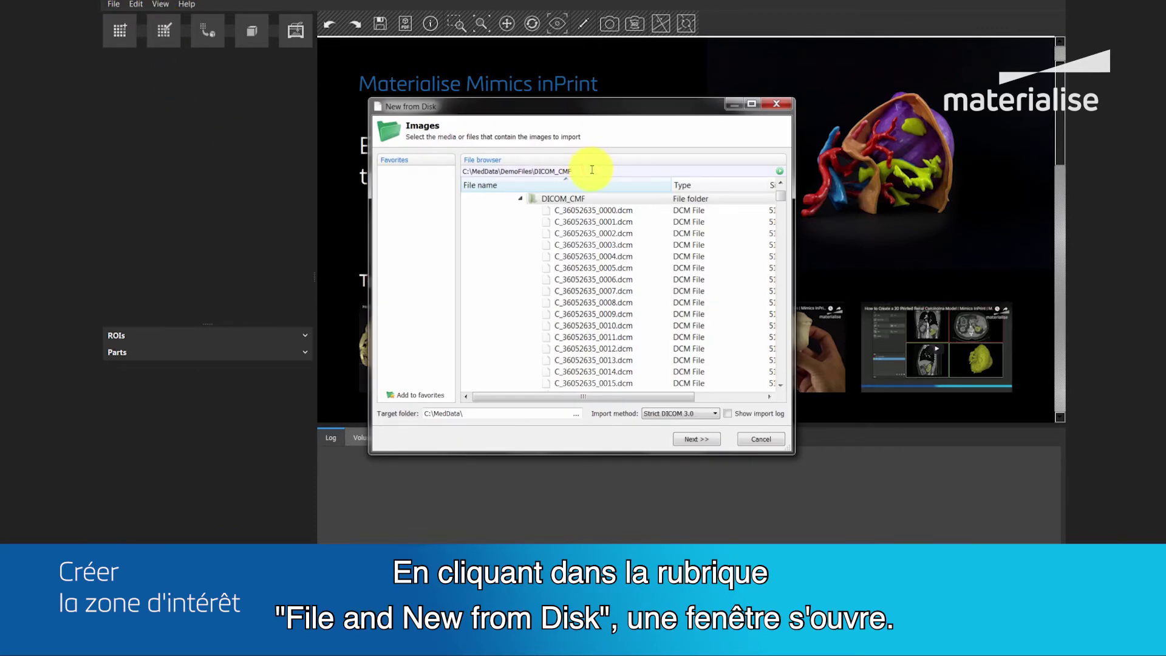
pyautogui.moveTo(592, 170); pyautogui.dragTo(443, 176)
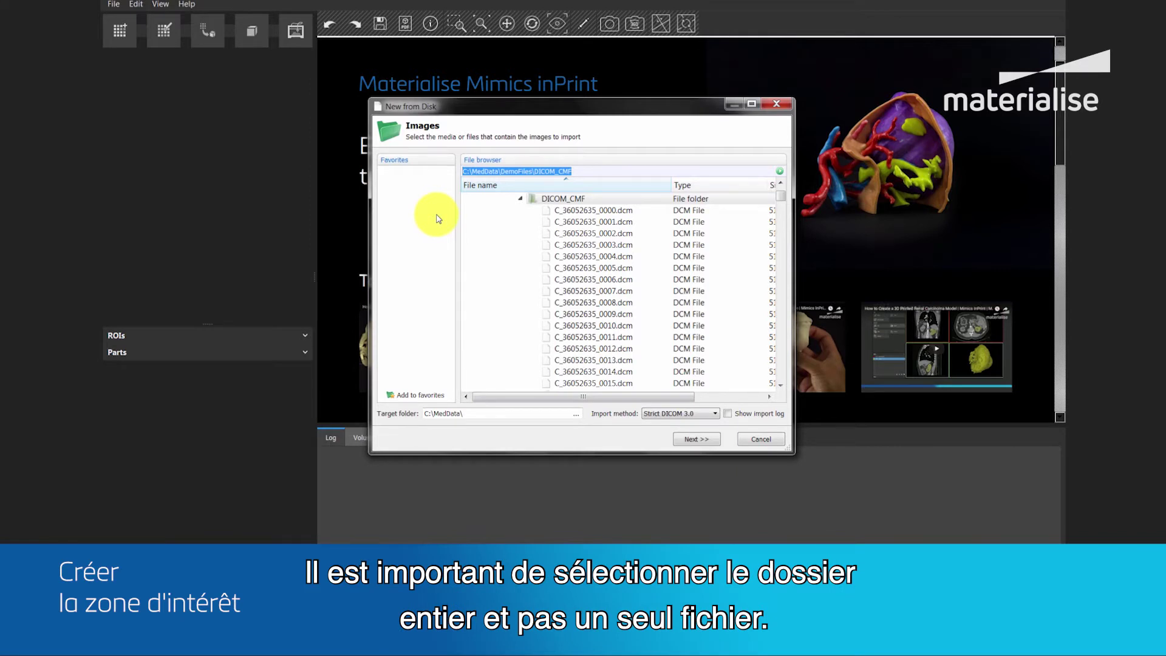
pyautogui.click(698, 439)
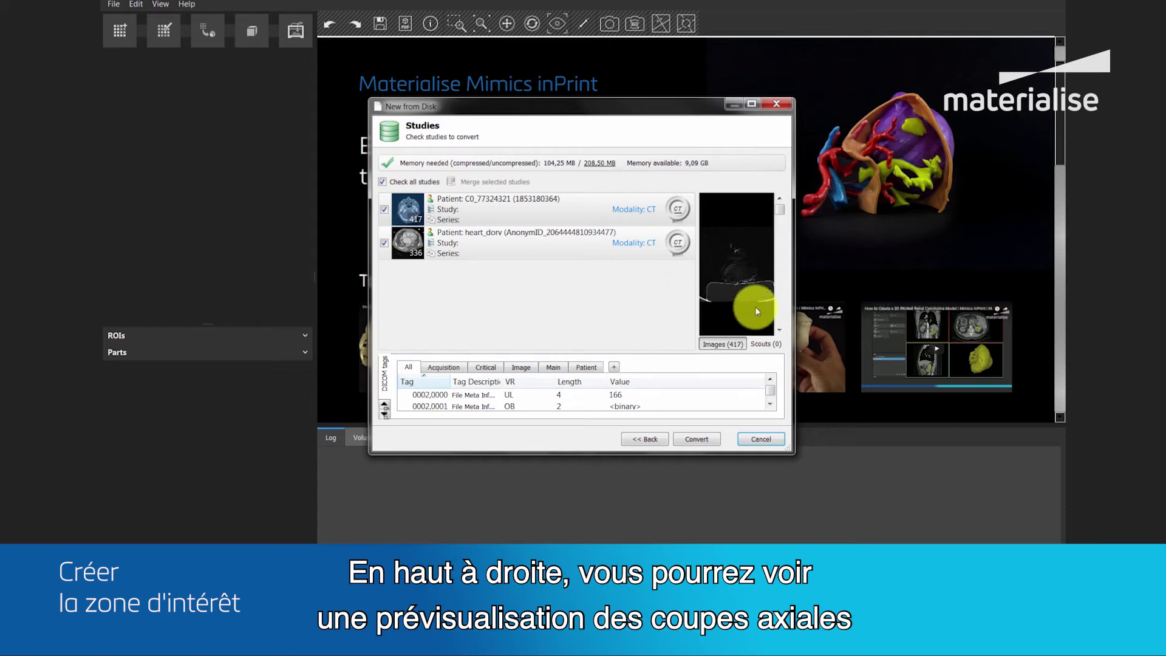
# - Preview the axial slices of the 417-image CT study and examine its acquisition DICOM tags
pyautogui.click(777, 214)
pyautogui.moveTo(779, 222); pyautogui.dragTo(775, 293)
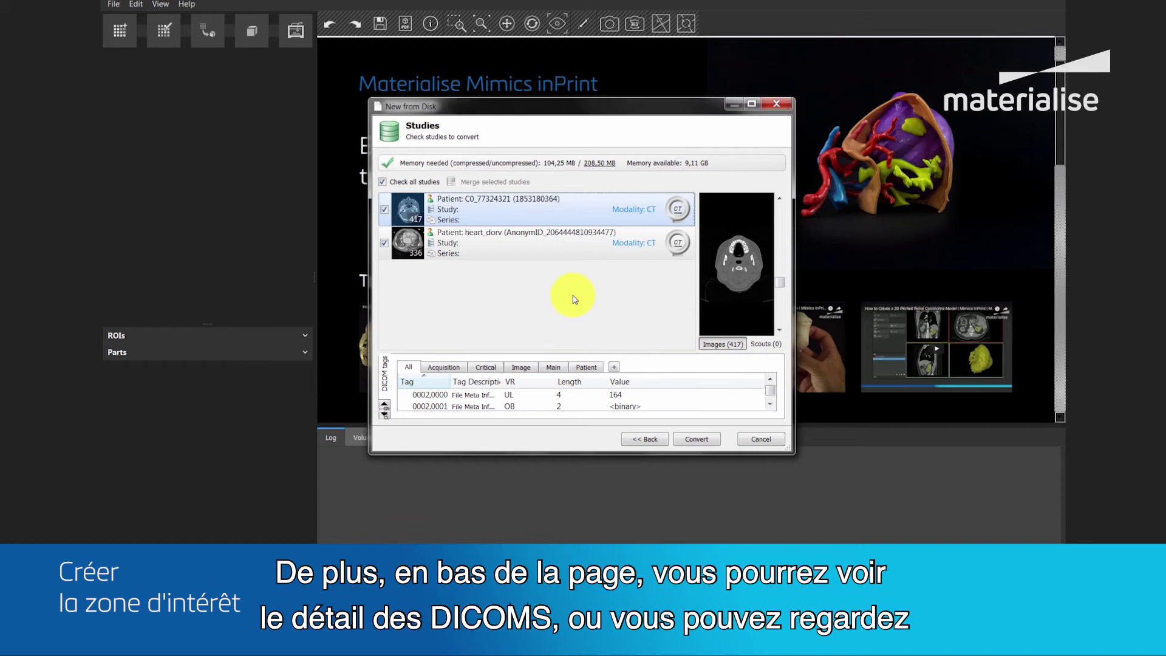
pyautogui.moveTo(572, 353); pyautogui.dragTo(563, 307)
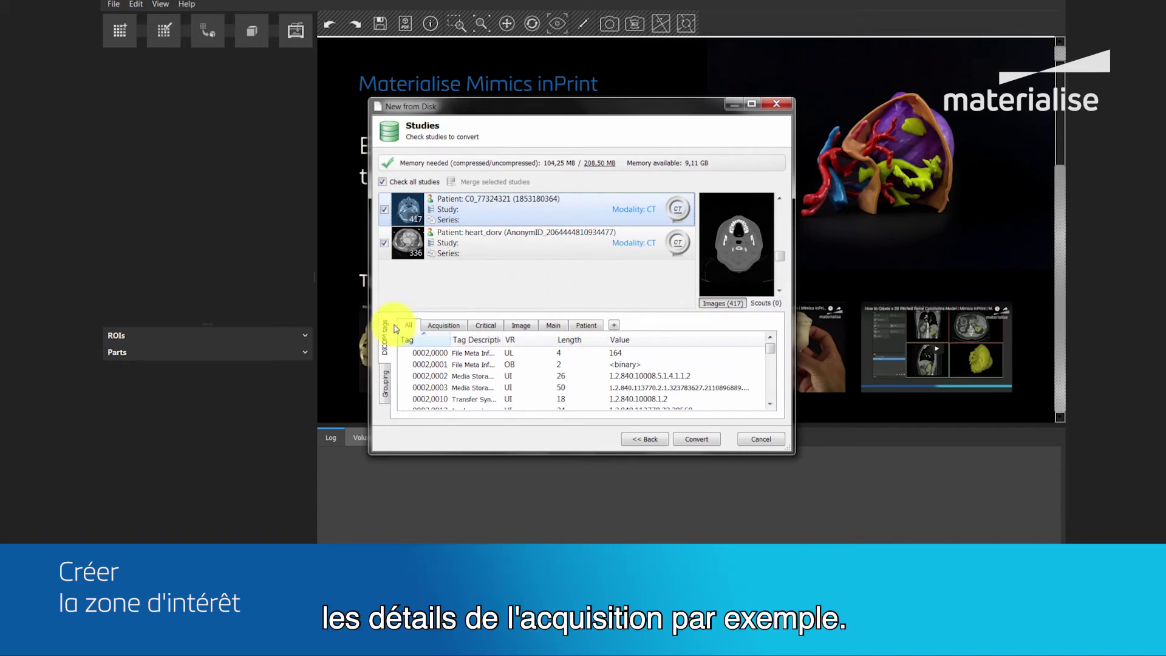
pyautogui.click(443, 325)
pyautogui.moveTo(773, 351); pyautogui.dragTo(771, 376)
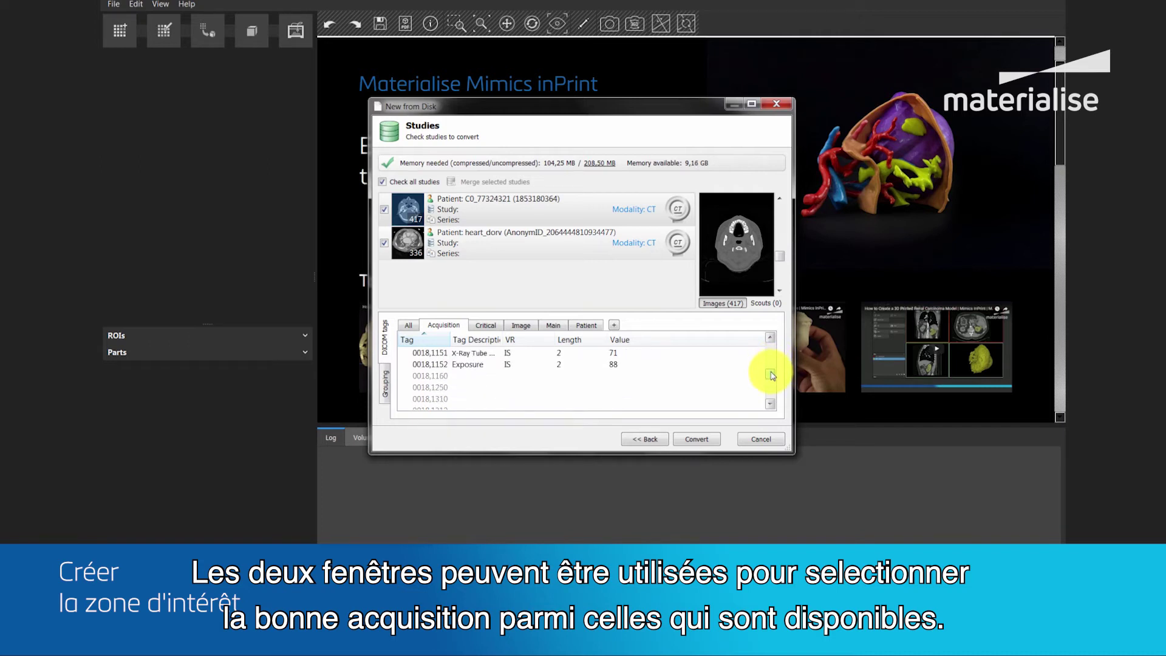
# - Deselect all studies, check only the 417-image CT study and convert it
pyautogui.click(382, 181)
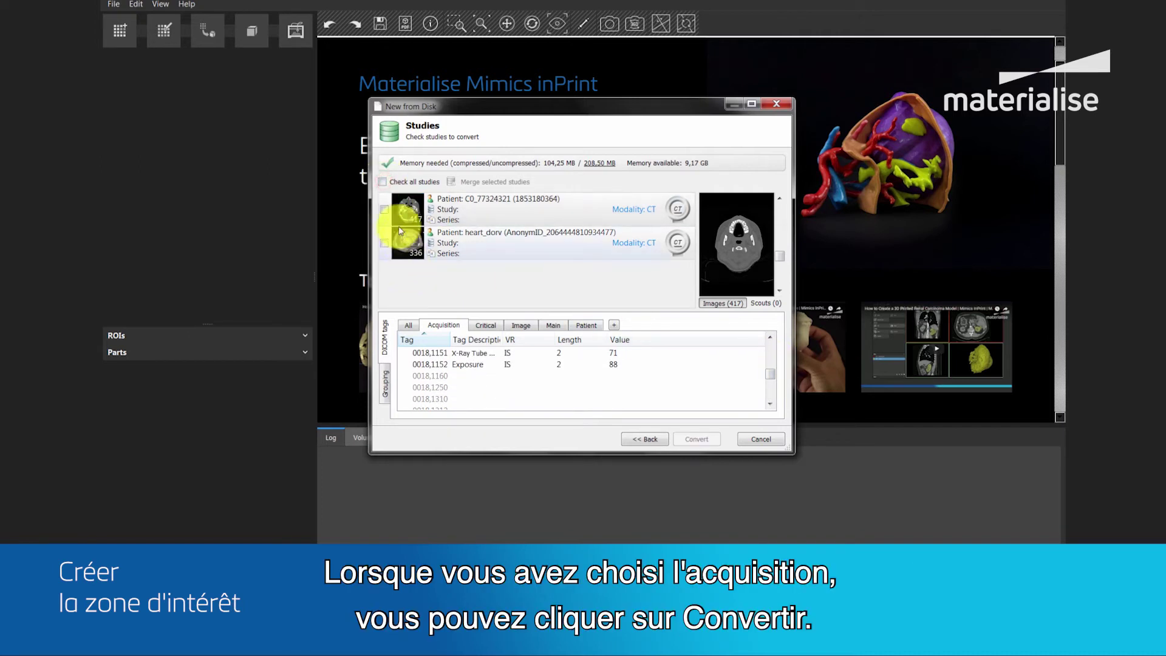
pyautogui.click(384, 209)
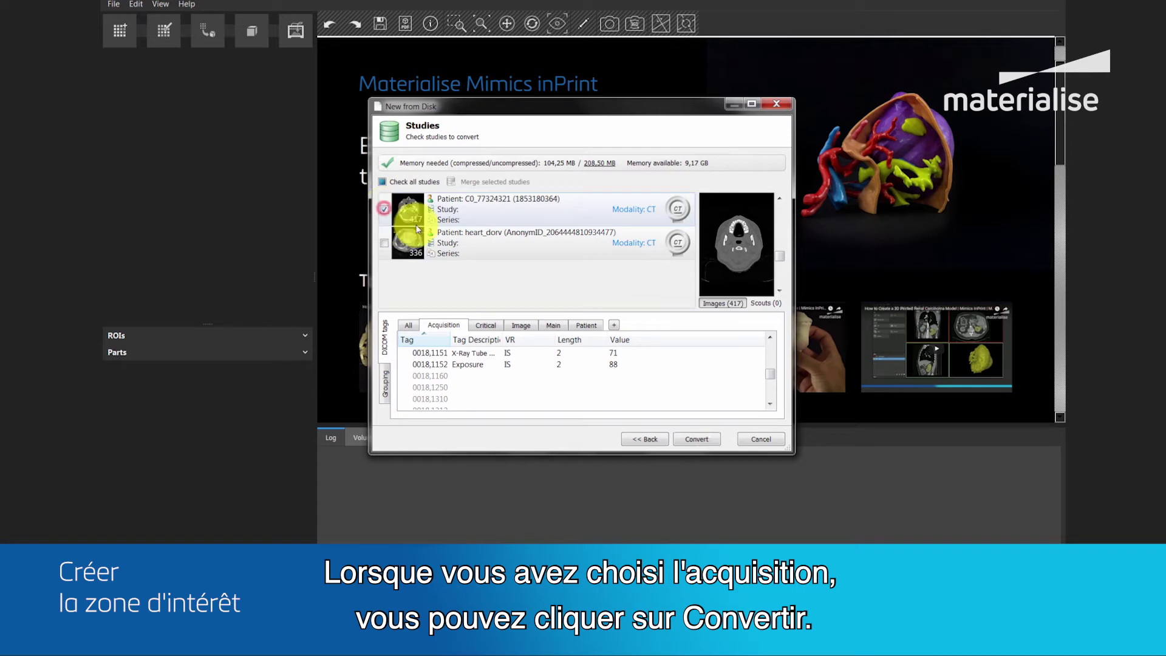
pyautogui.click(697, 439)
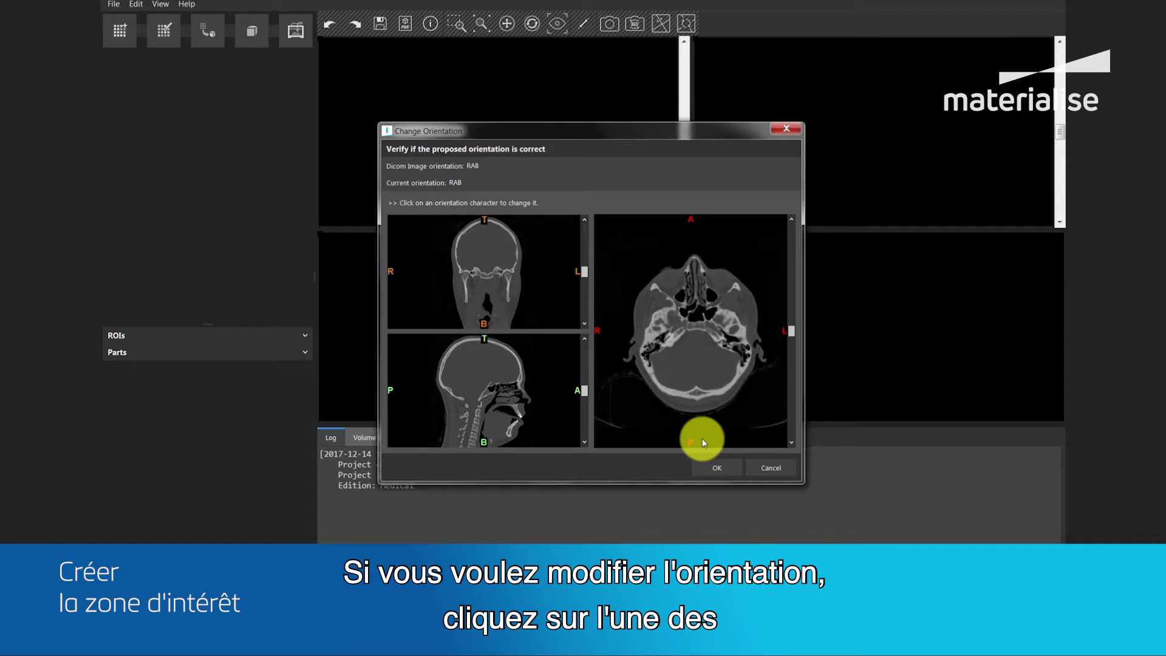
# - Check the direction choices for the coronal view's top marker and accept the proposed RAB orientation
pyautogui.click(484, 219)
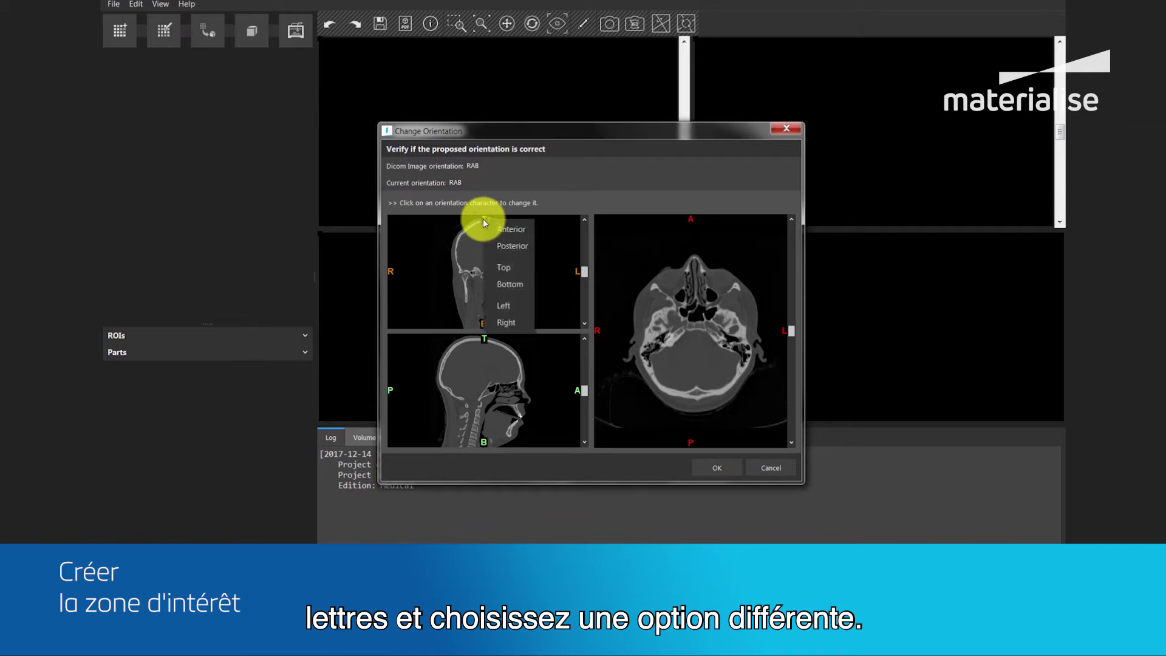
pyautogui.click(556, 262)
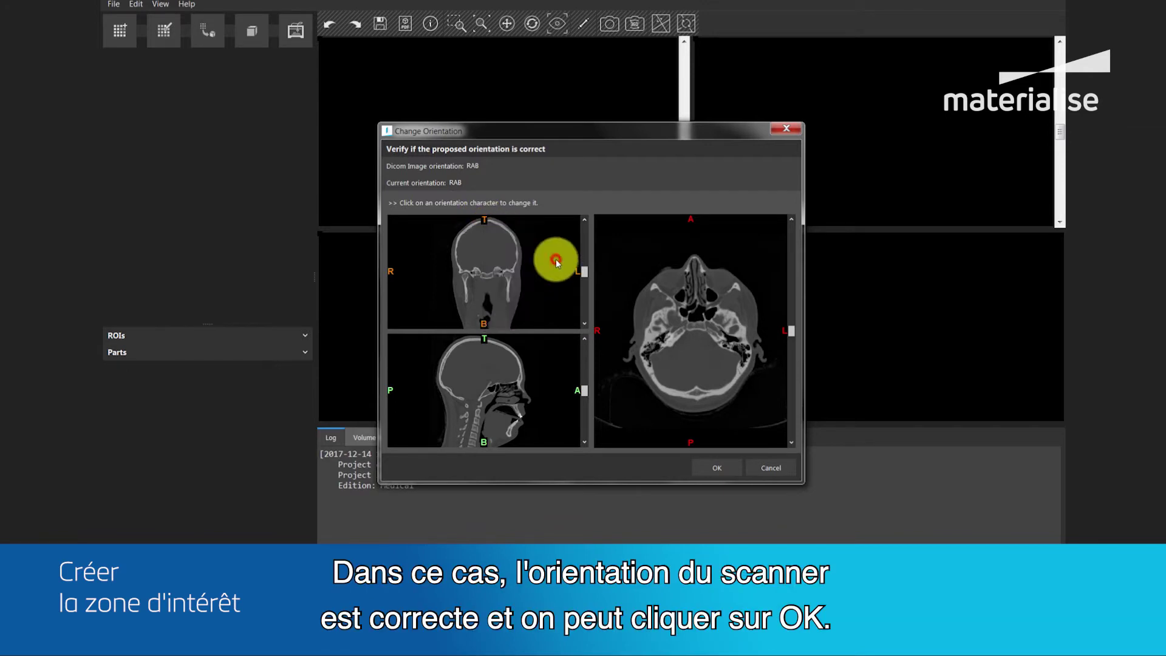
pyautogui.click(718, 467)
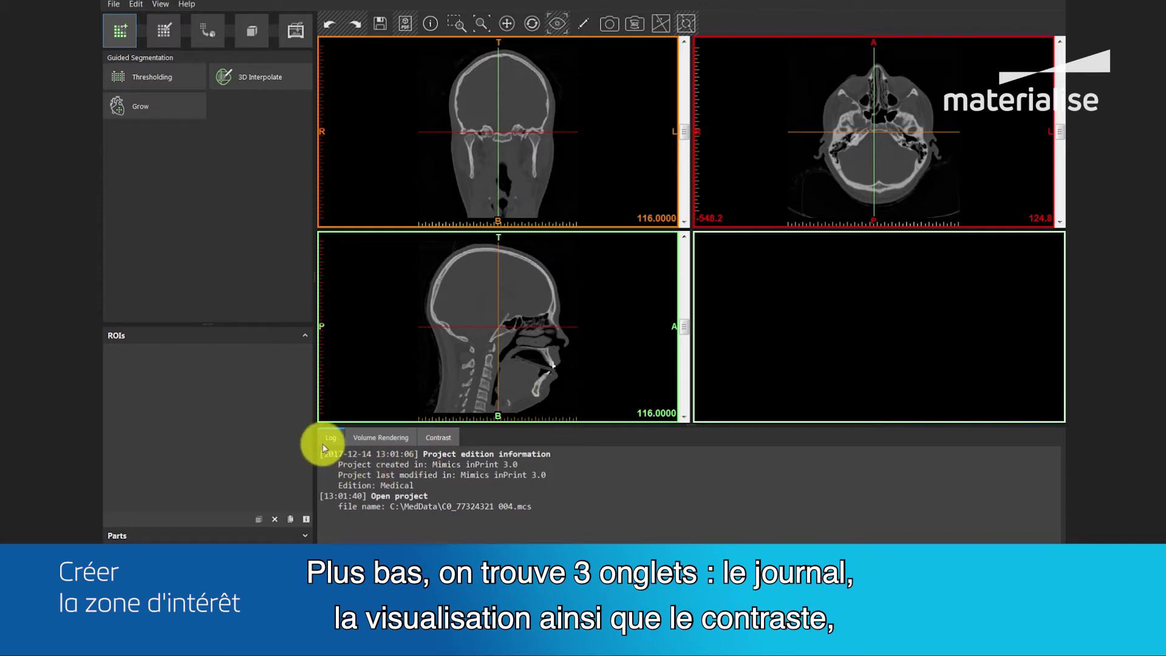
# - Examine the grayscale contrast histogram of the scan and return to the project log
pyautogui.click(438, 439)
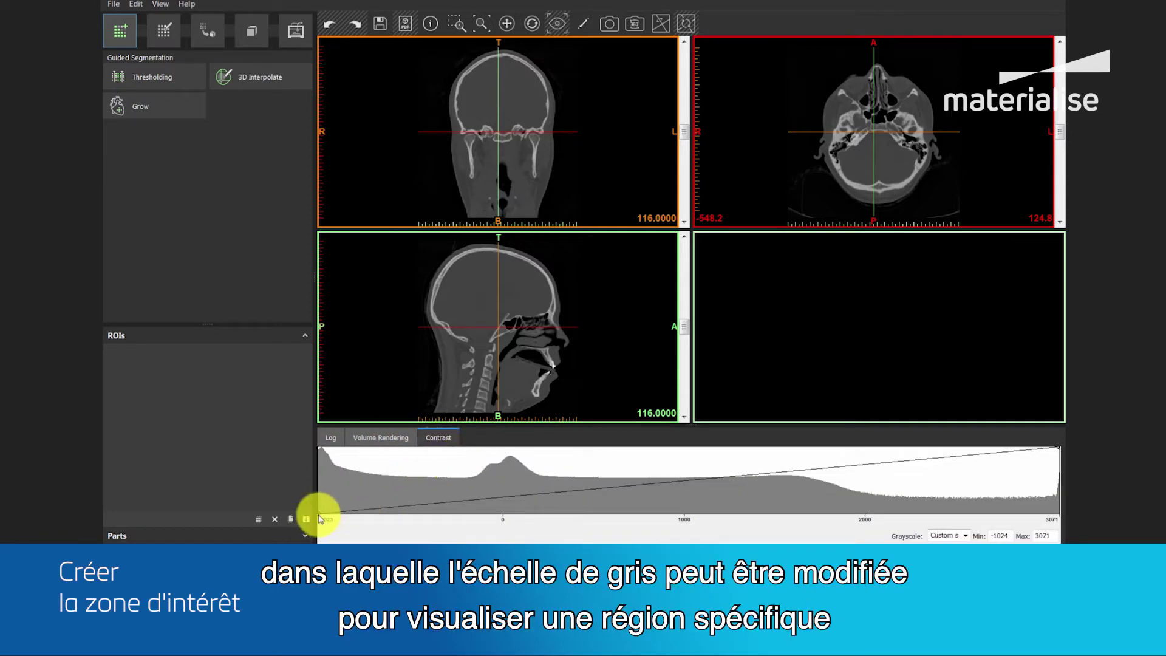
pyautogui.moveTo(319, 512)
pyautogui.mouseDown()
pyautogui.moveTo(523, 502)
pyautogui.moveTo(310, 513)
pyautogui.mouseUp()
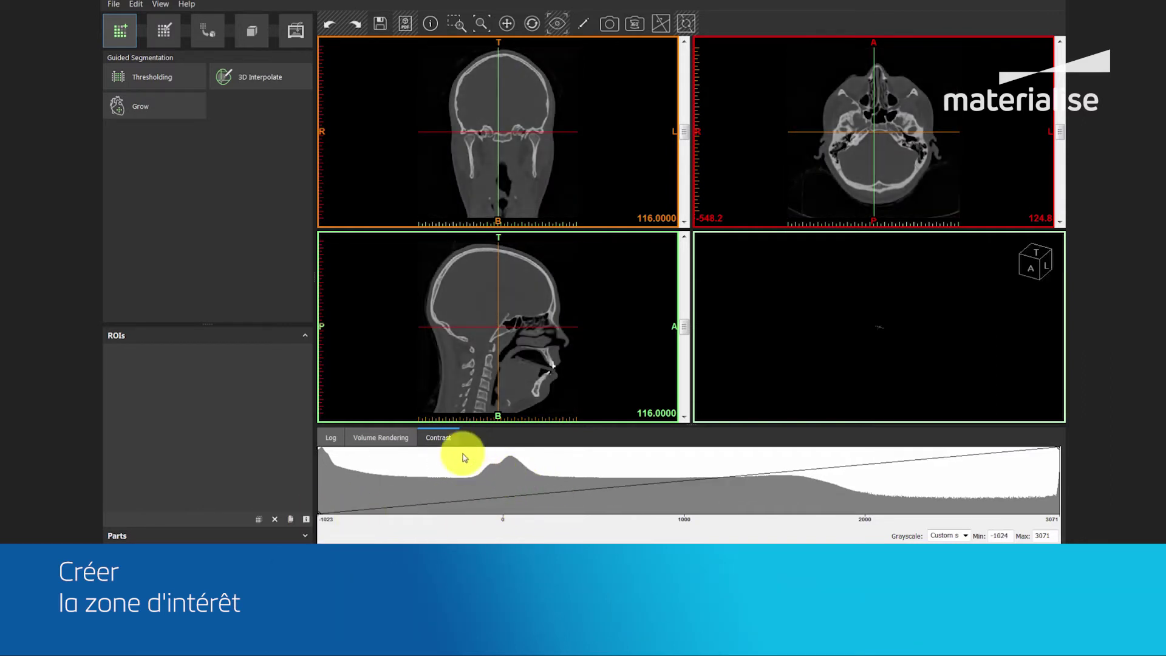
pyautogui.click(331, 438)
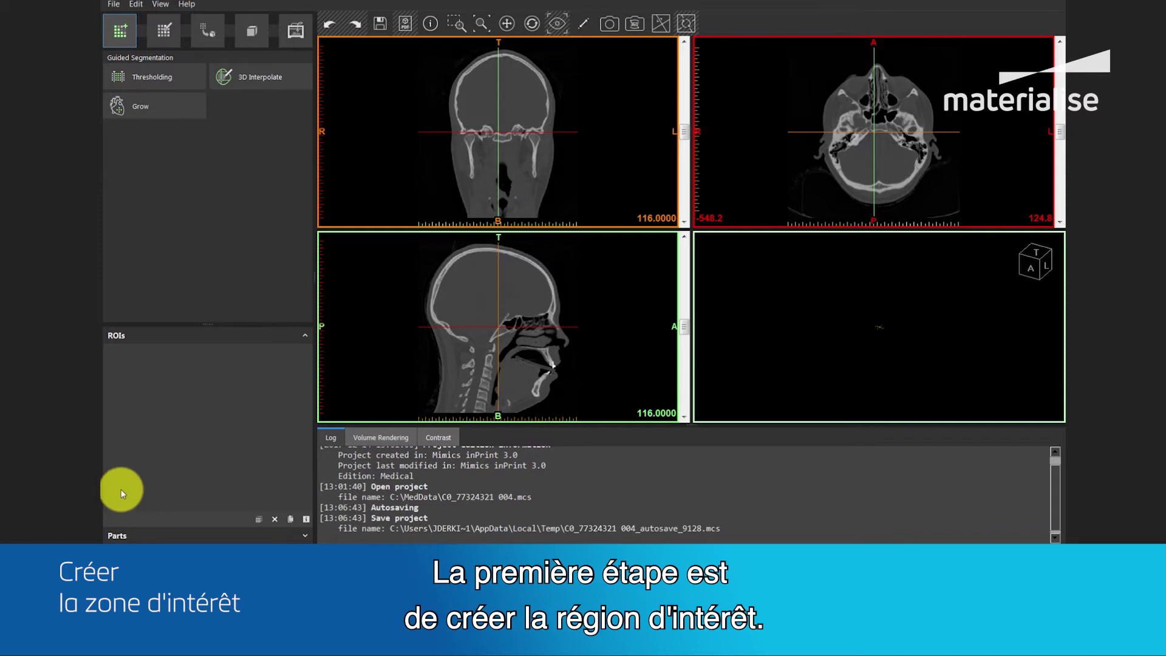
# - Start Thresholding and preview the Soft Tissue (CT) preset on the head, viewed from the front in 3D
pyautogui.click(180, 74)
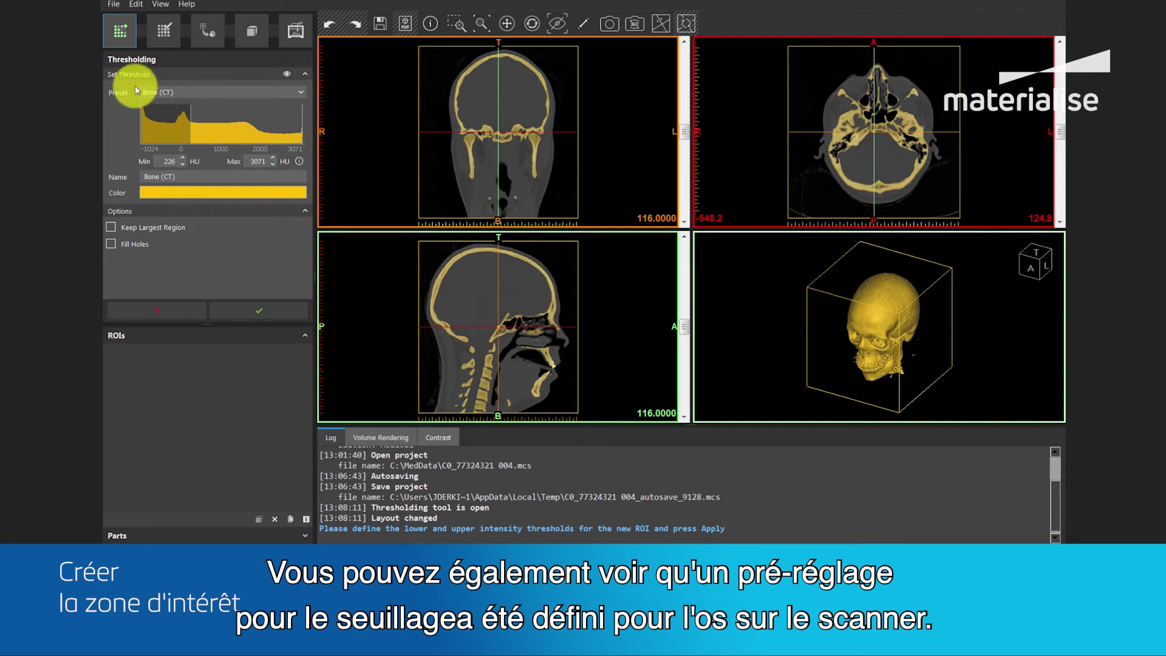
pyautogui.click(301, 94)
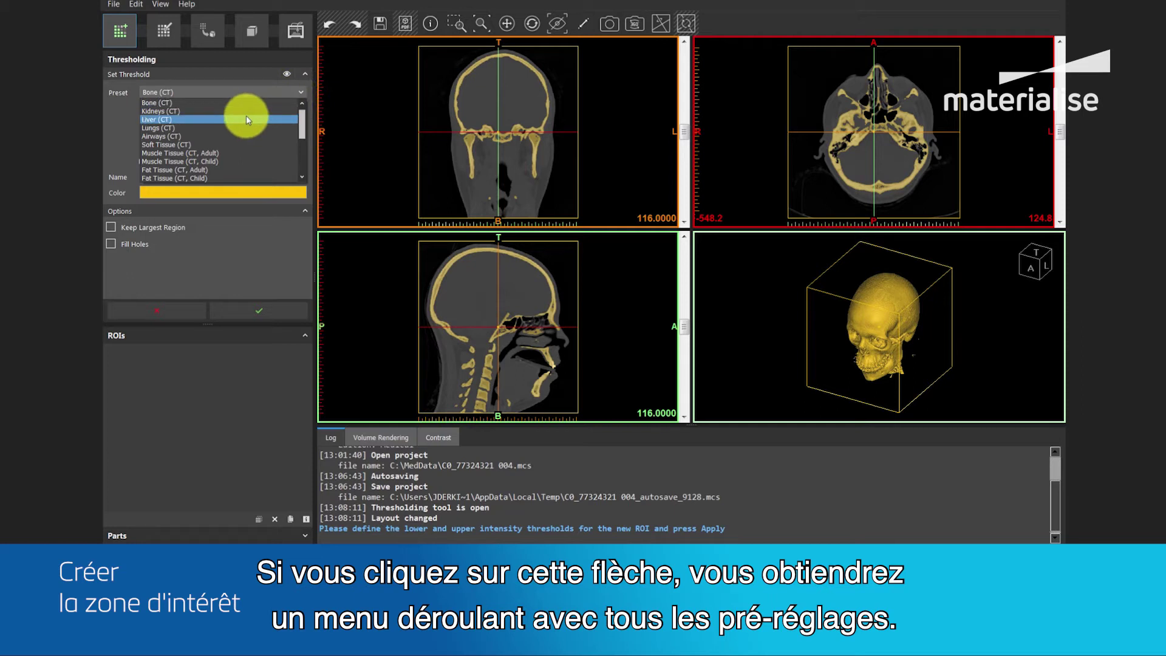
pyautogui.click(219, 144)
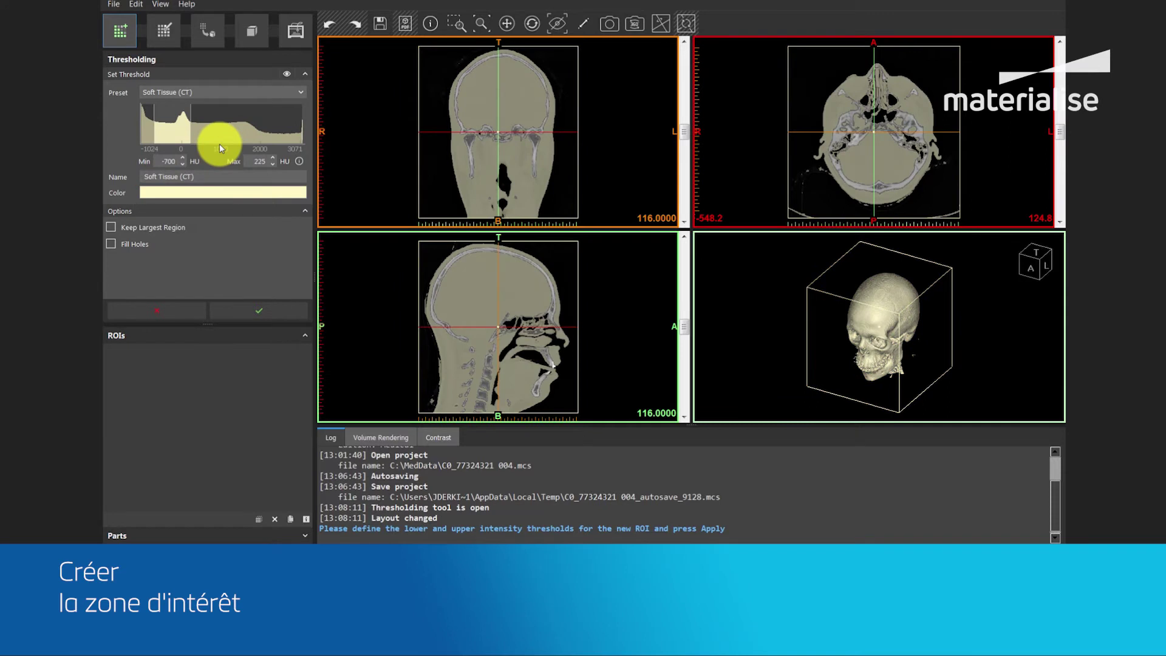
pyautogui.moveTo(872, 339); pyautogui.dragTo(890, 320)
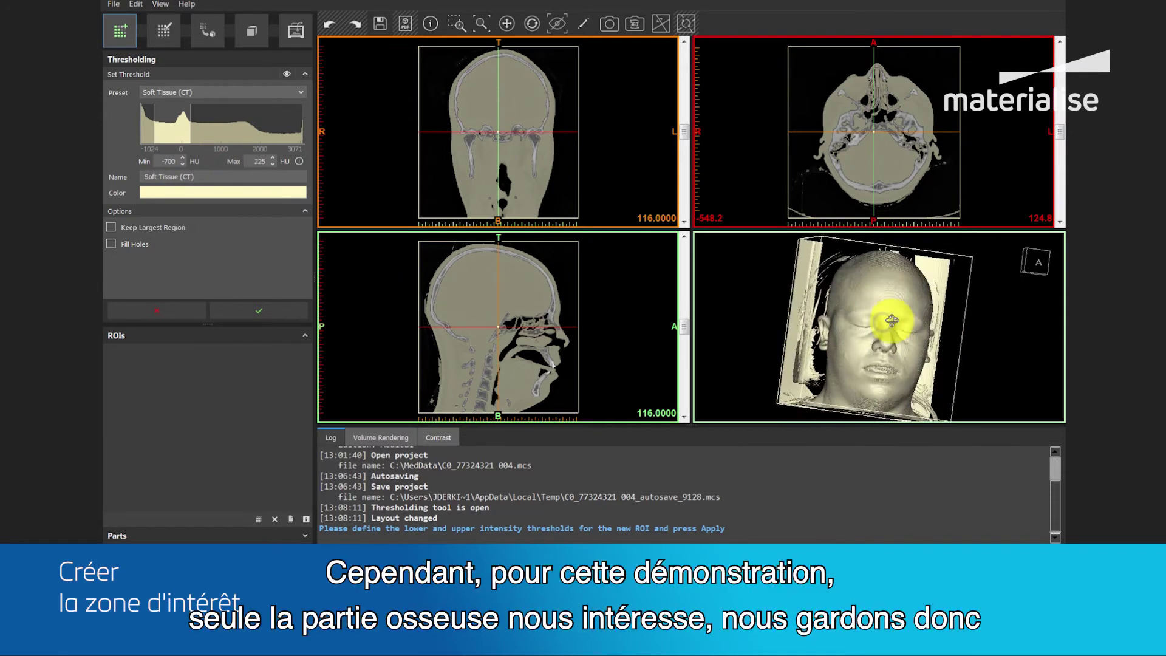
# - Apply the Bone (CT) threshold preset and raise its minimum to 243 HU
pyautogui.click(300, 91)
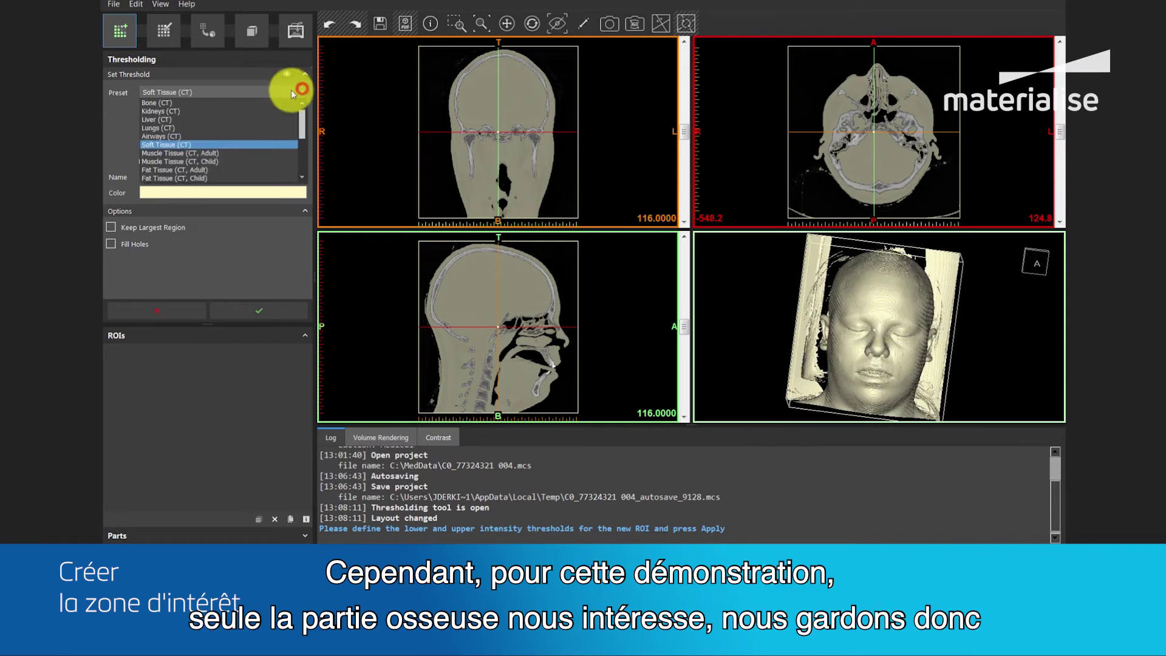
pyautogui.click(184, 102)
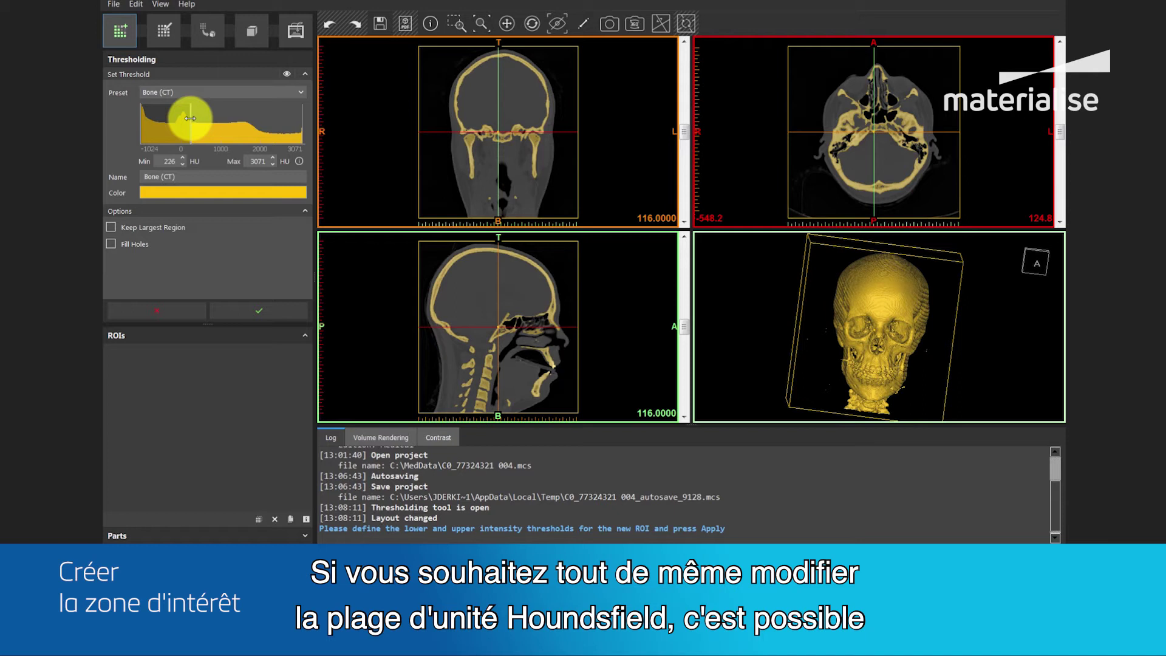
pyautogui.moveTo(190, 118); pyautogui.dragTo(191, 118)
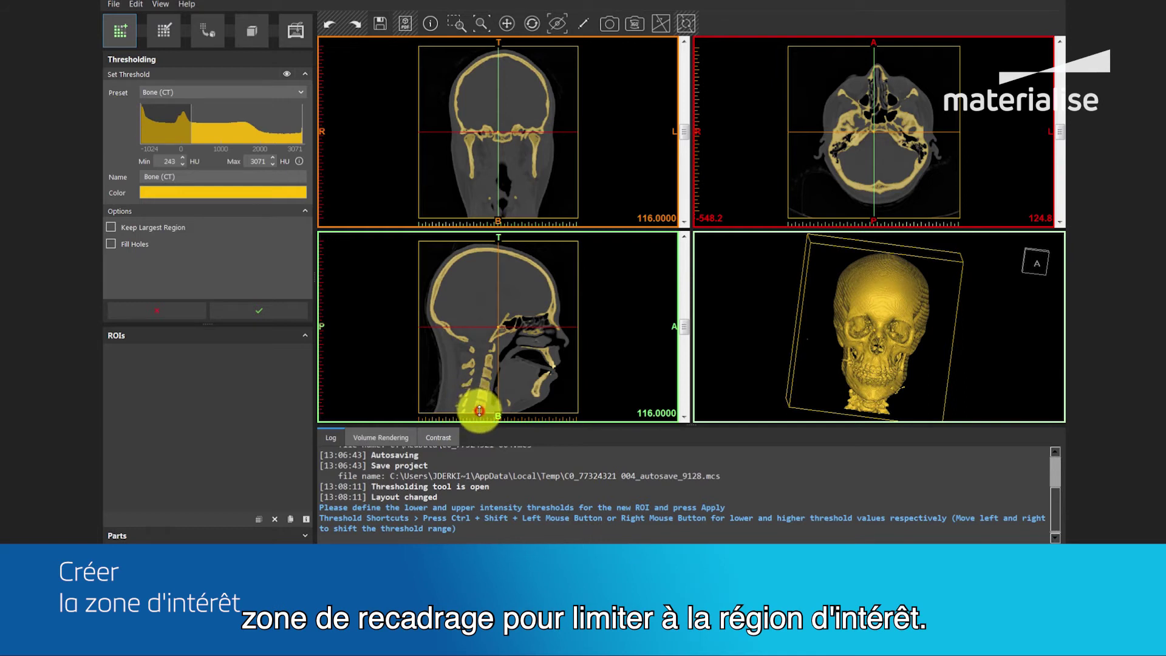
# - Crop the thresholding bounding box closely around the skull by moving in its bottom, left and right edges
pyautogui.moveTo(479, 411); pyautogui.dragTo(479, 404)
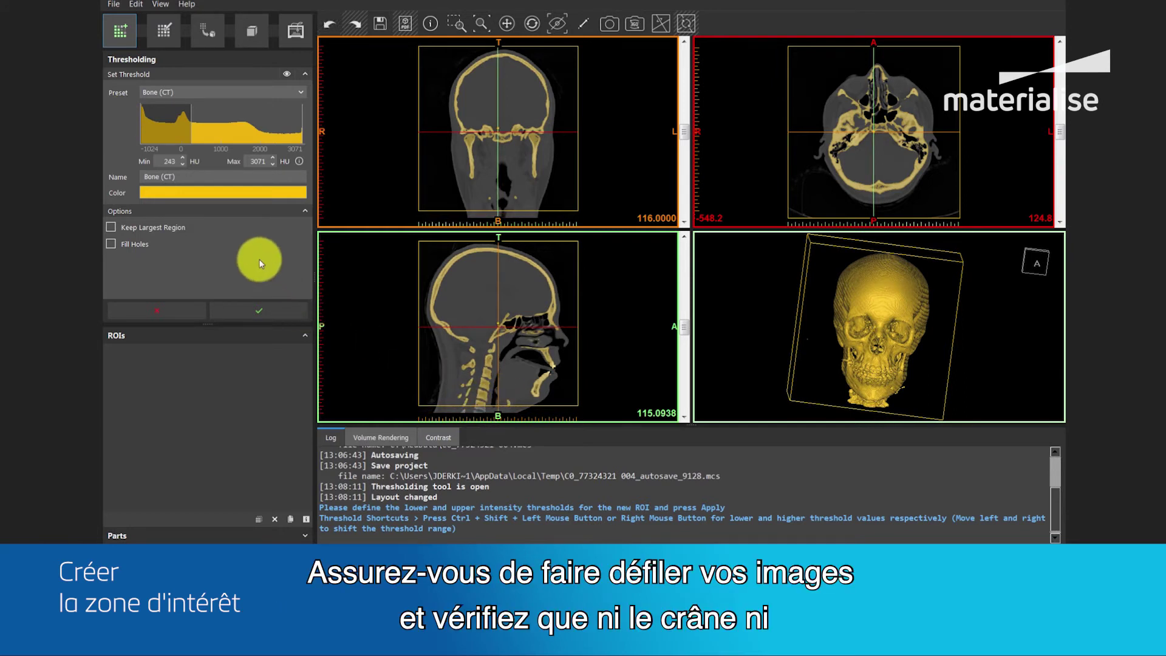
pyautogui.moveTo(579, 113); pyautogui.dragTo(564, 113)
pyautogui.moveTo(418, 117); pyautogui.dragTo(442, 117)
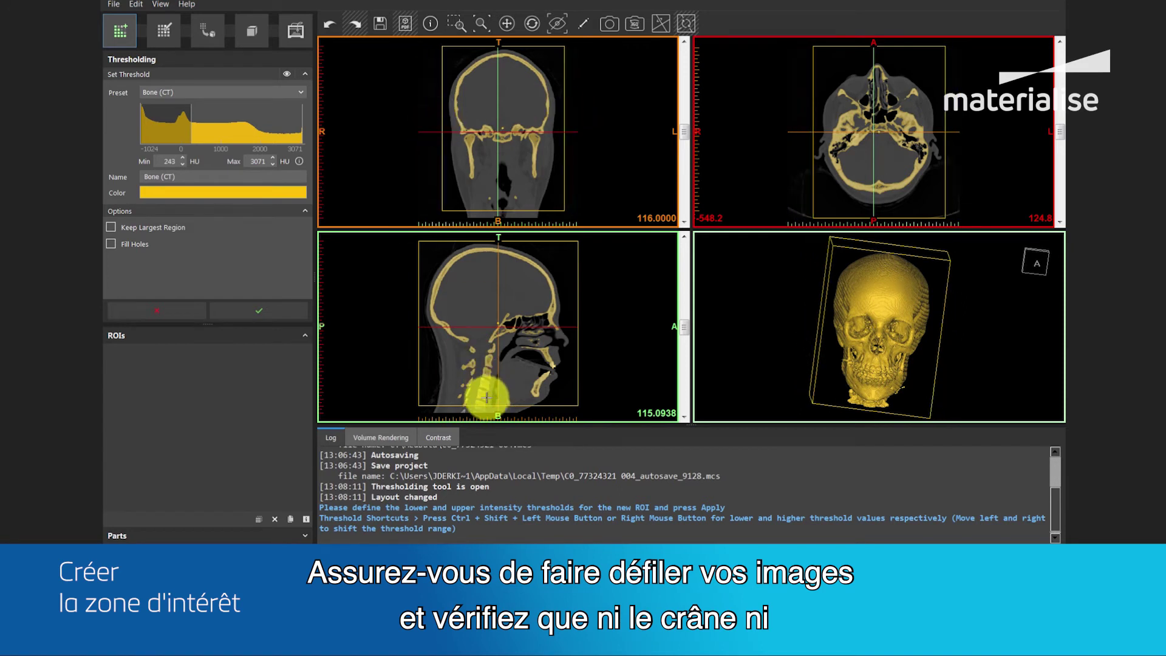
pyautogui.moveTo(688, 328); pyautogui.dragTo(689, 315)
pyautogui.moveTo(514, 405); pyautogui.dragTo(515, 399)
# - Inspect the teeth in 3D and enable the Keep Largest Region and Fill Holes options for the threshold
pyautogui.moveTo(887, 375); pyautogui.dragTo(936, 325, button='right')
pyautogui.scroll(8, 881, 356)
pyautogui.click(112, 227)
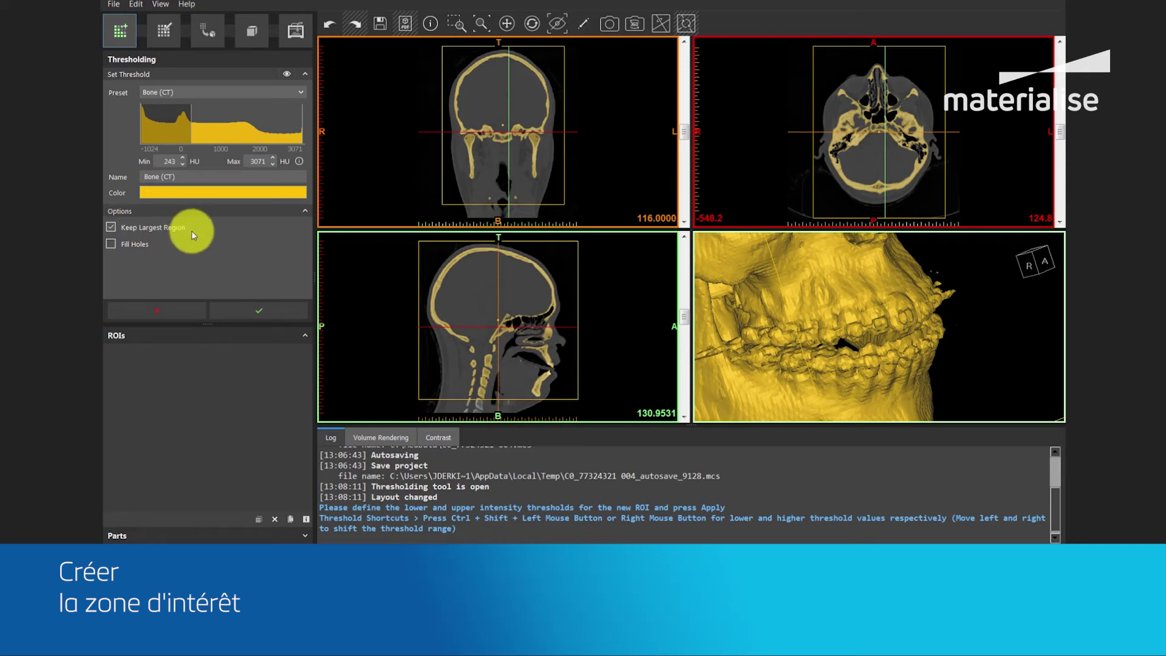
pyautogui.click(111, 244)
# - Inspect the spongy bone gaps around the jaw joint on coronal slices, then apply the threshold to create the Bone (CT) ROI
pyautogui.click(458, 25)
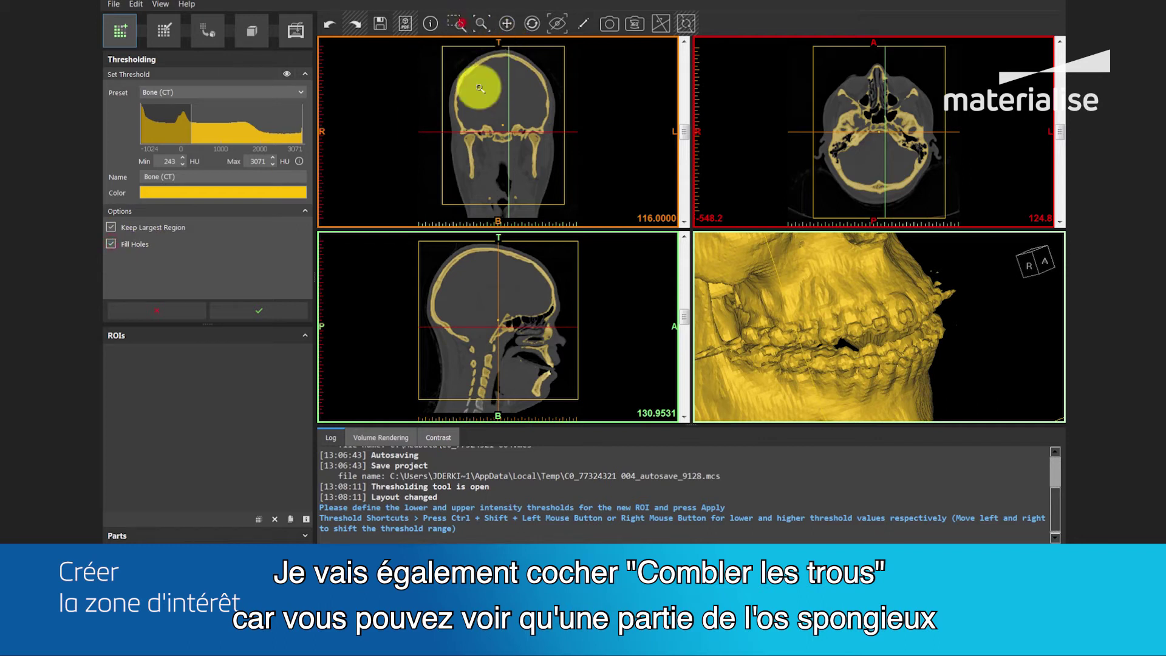
pyautogui.moveTo(500, 124); pyautogui.dragTo(571, 168)
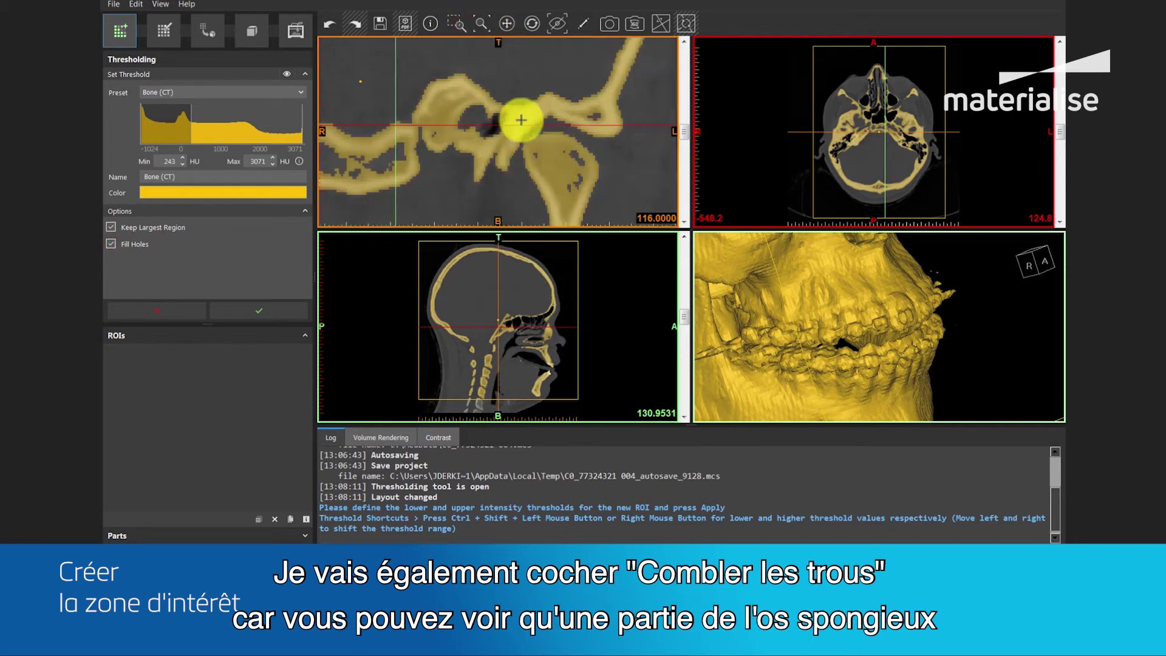
pyautogui.scroll(-5, 568, 164)
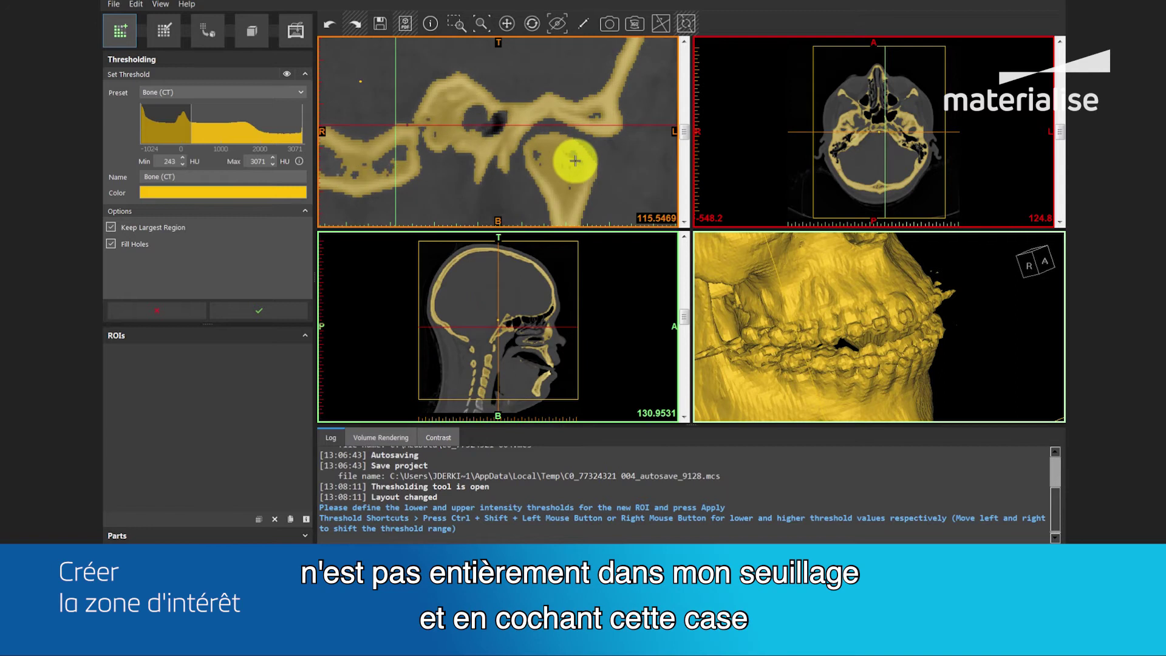
pyautogui.scroll(4, 575, 161)
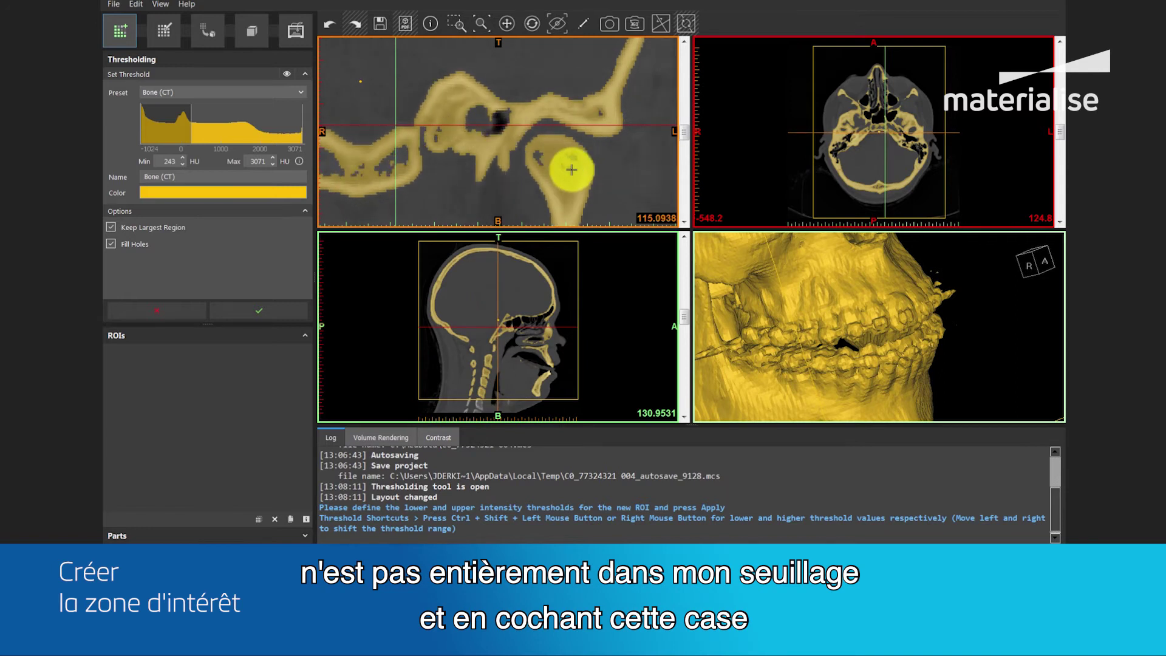
pyautogui.click(482, 23)
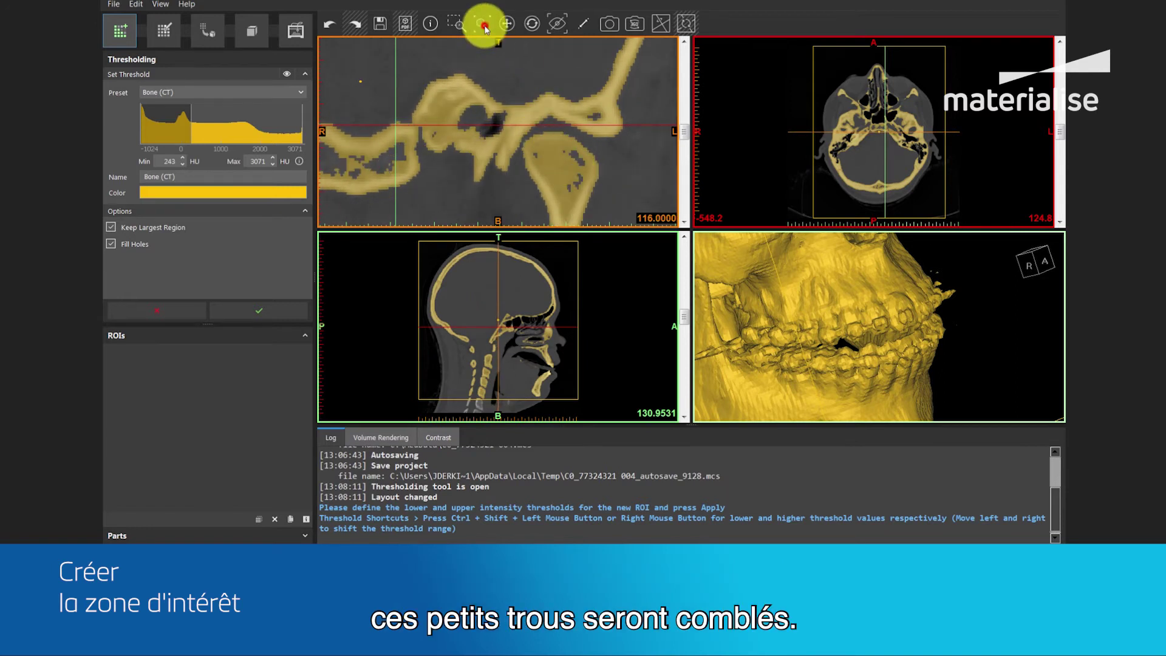
pyautogui.click(502, 113)
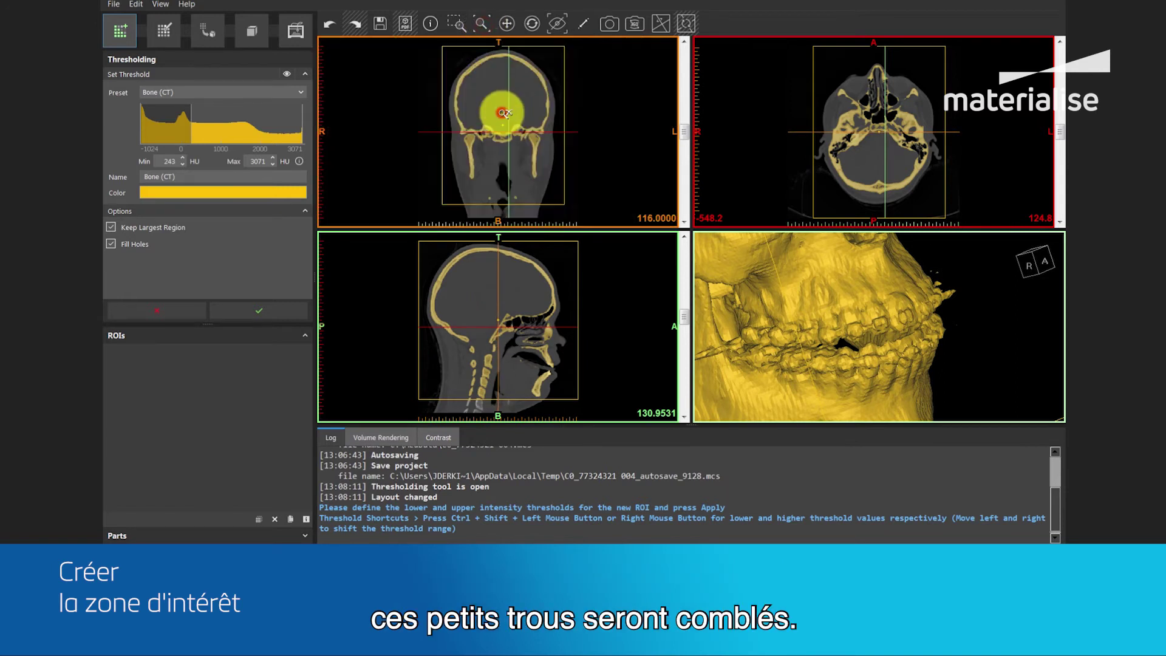
pyautogui.click(254, 312)
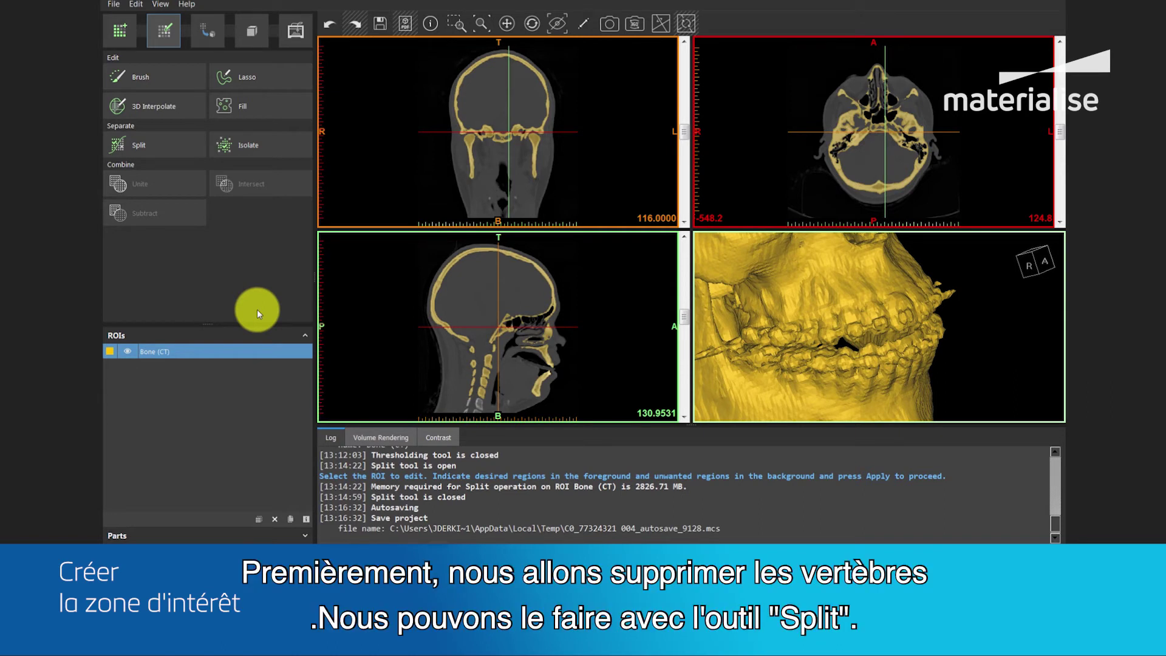
# - Start a Split of the Bone (CT) ROI and mark both occipital condyles as foreground on coronal slice 105.1250
pyautogui.click(158, 147)
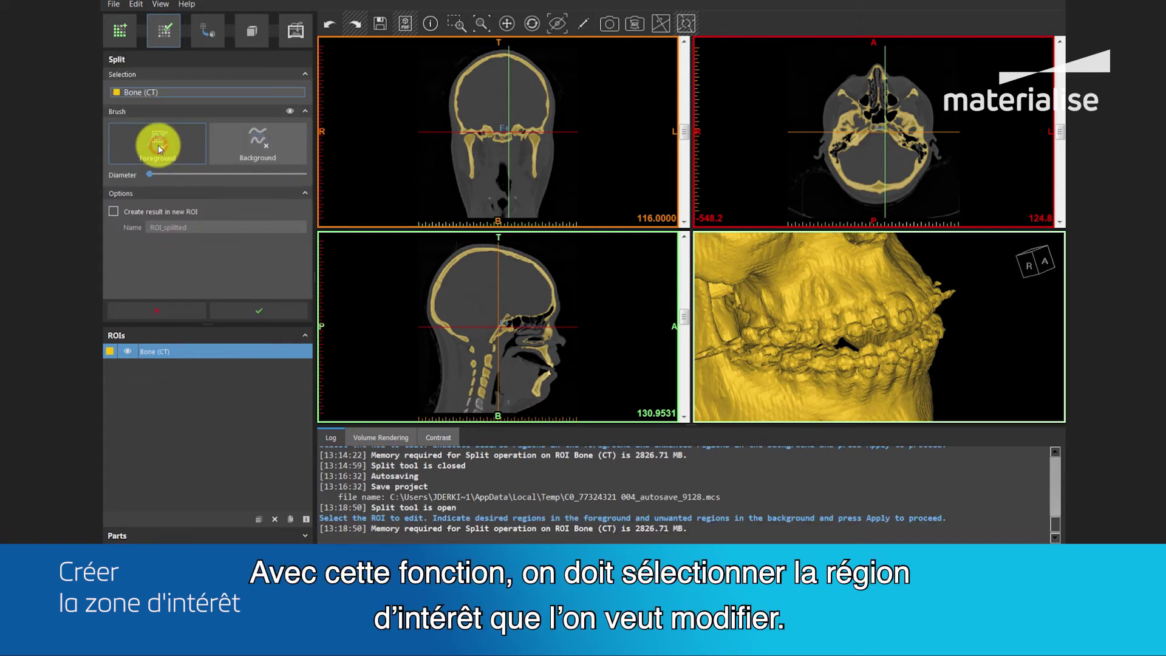
pyautogui.click(176, 92)
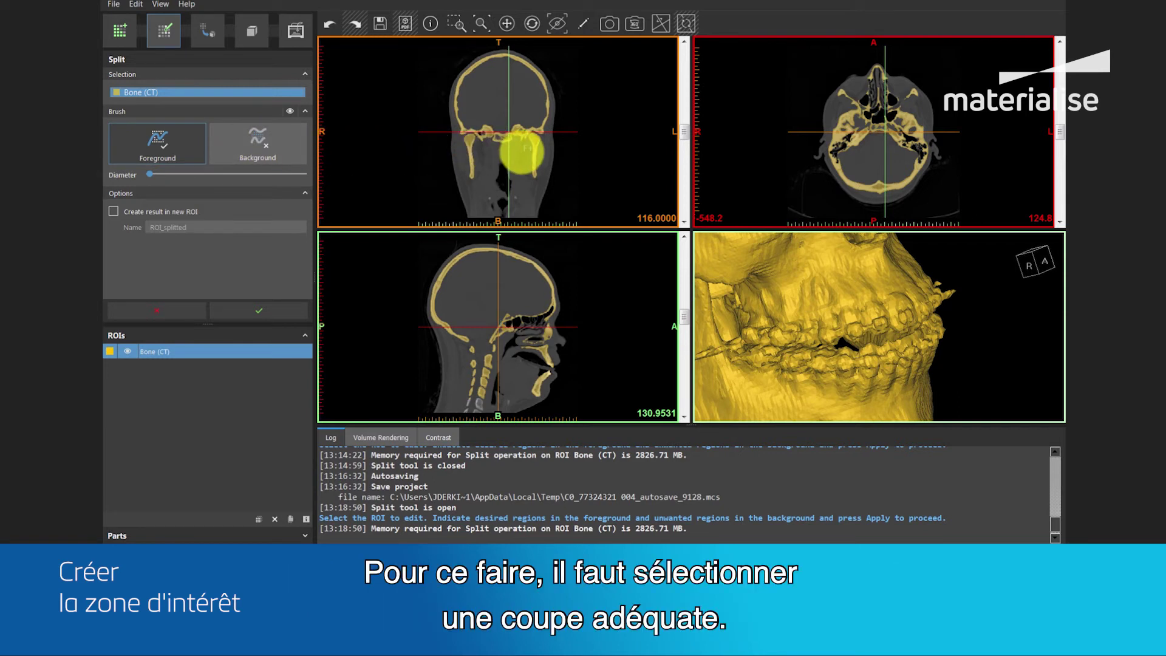
pyautogui.press('F2')
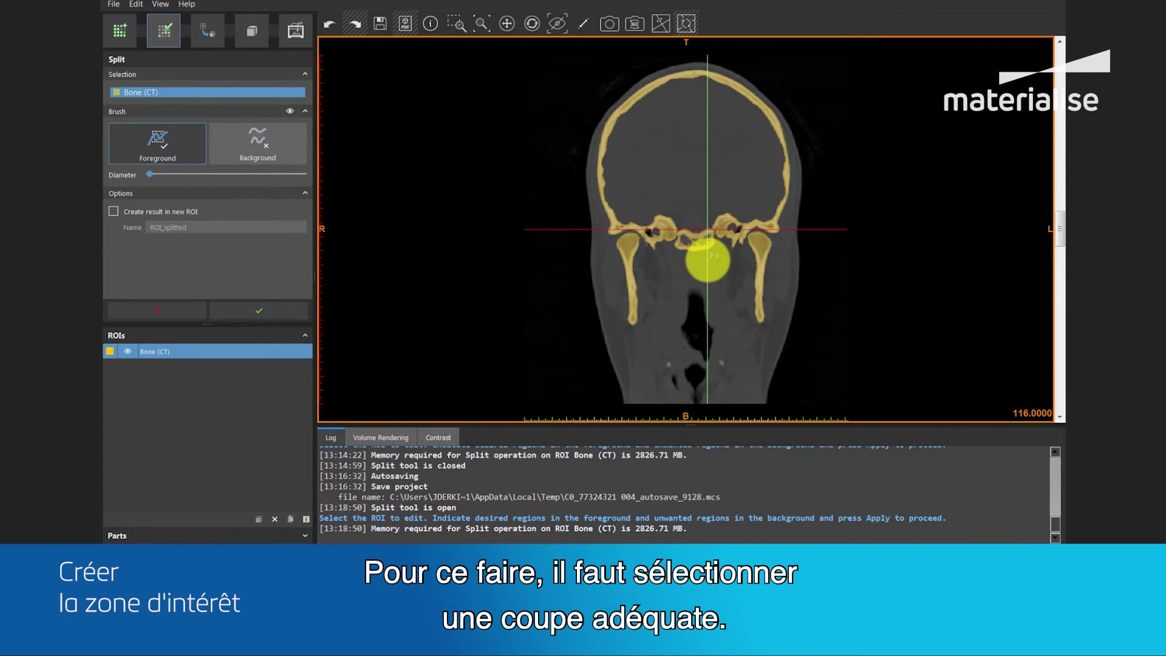
pyautogui.scroll(-10, 711, 277)
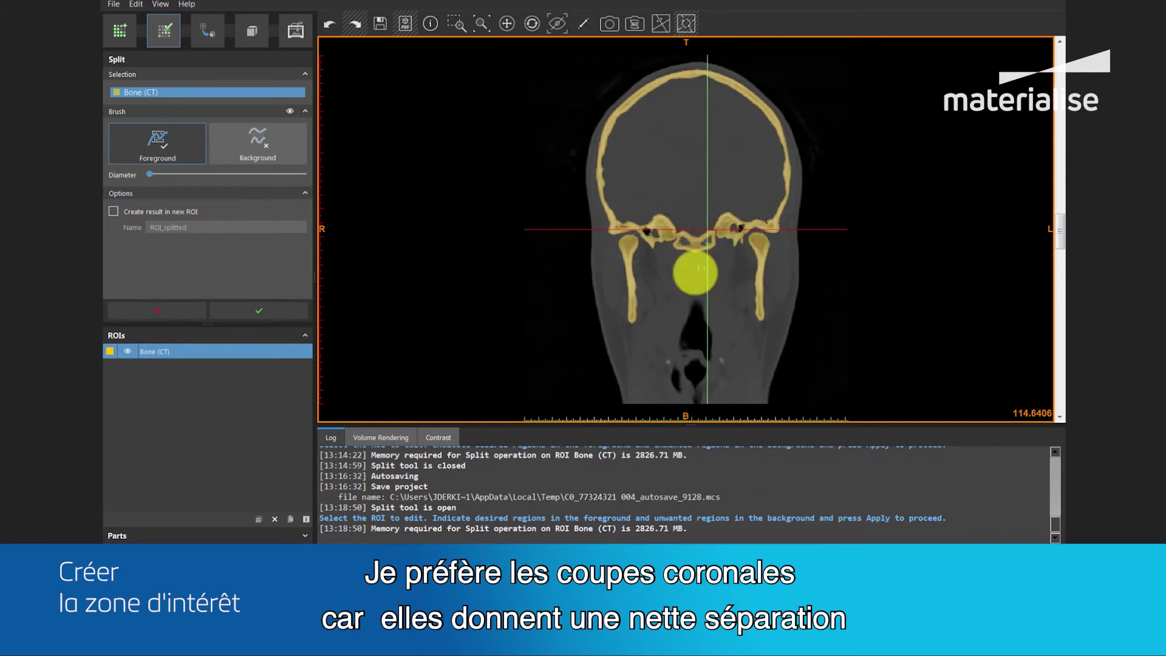
pyautogui.scroll(-12, 725, 272)
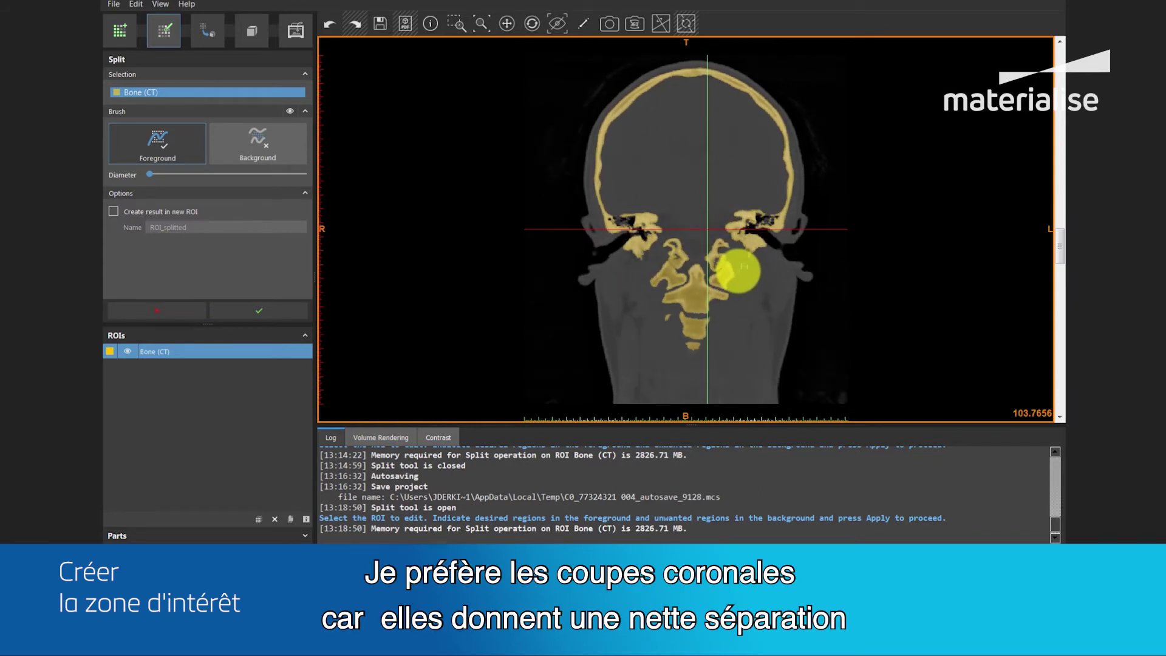
pyautogui.scroll(3, 737, 269)
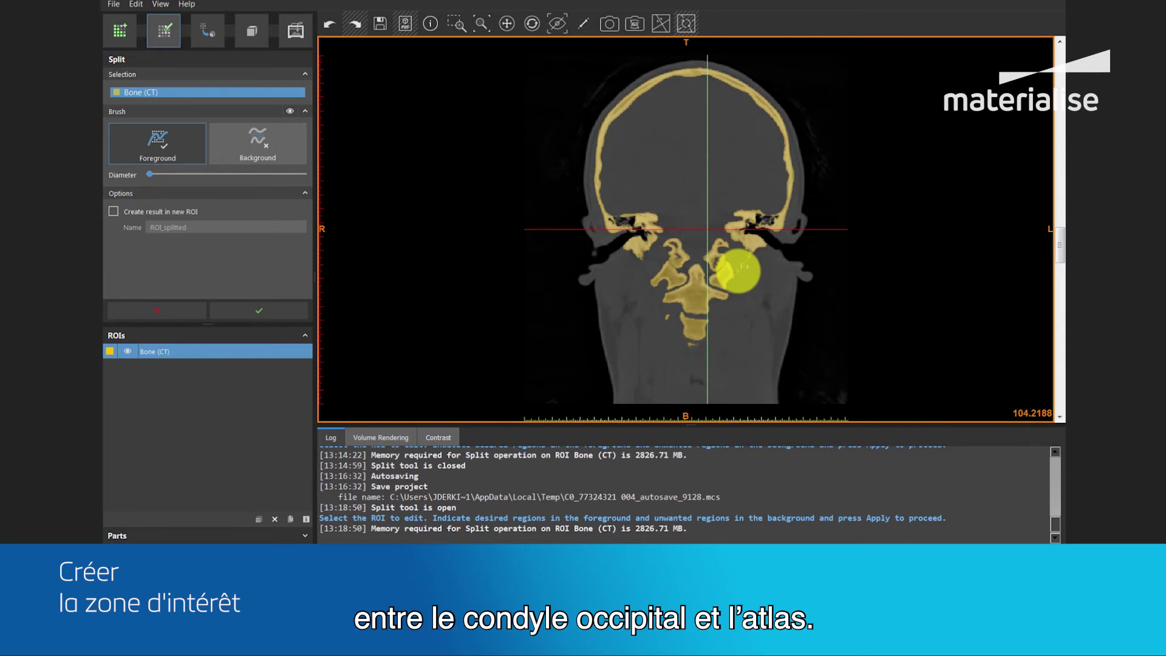
pyautogui.click(457, 24)
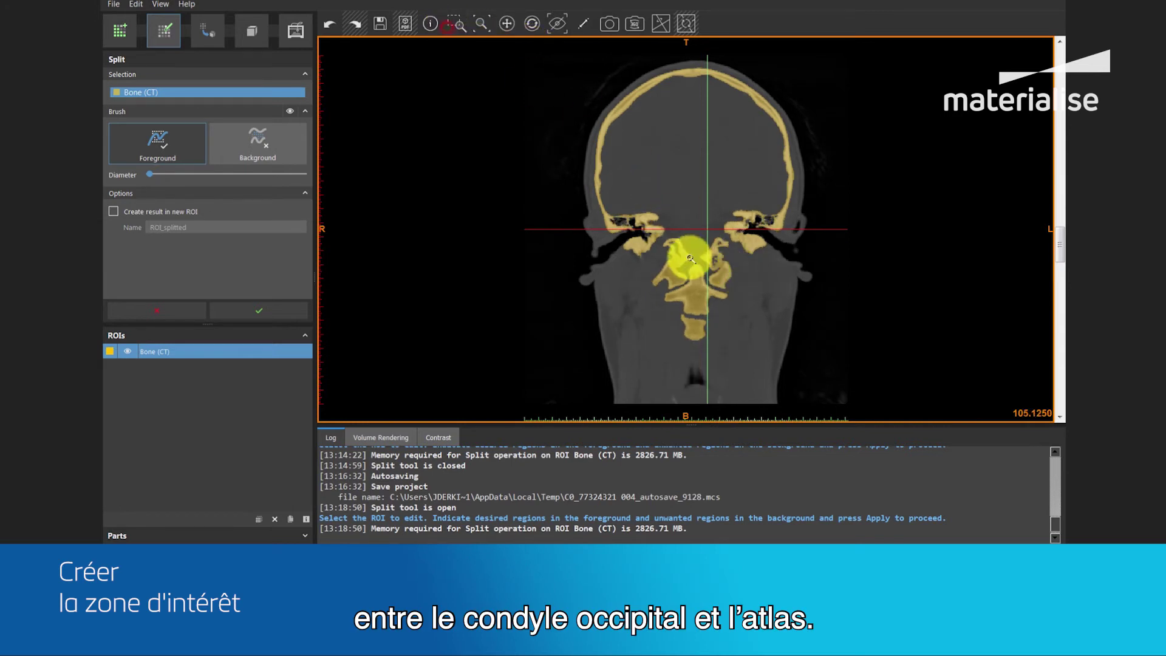
pyautogui.moveTo(651, 239); pyautogui.dragTo(736, 293)
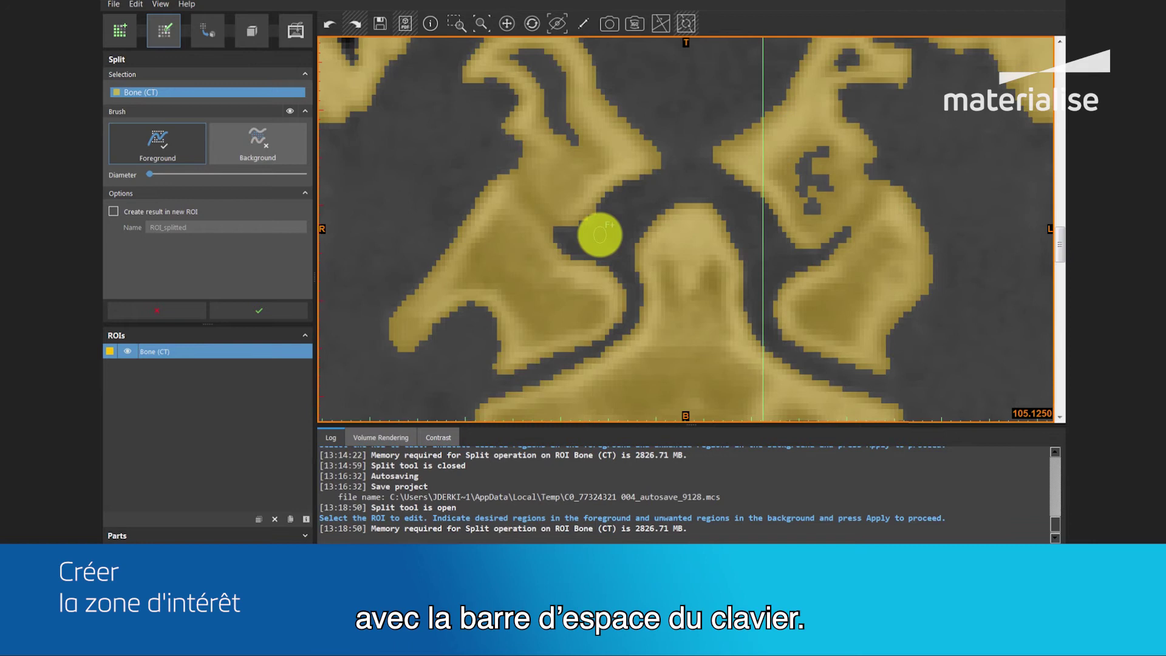
pyautogui.click(518, 161)
pyautogui.moveTo(518, 161)
pyautogui.mouseDown()
pyautogui.moveTo(552, 216)
pyautogui.moveTo(588, 230)
pyautogui.mouseUp()
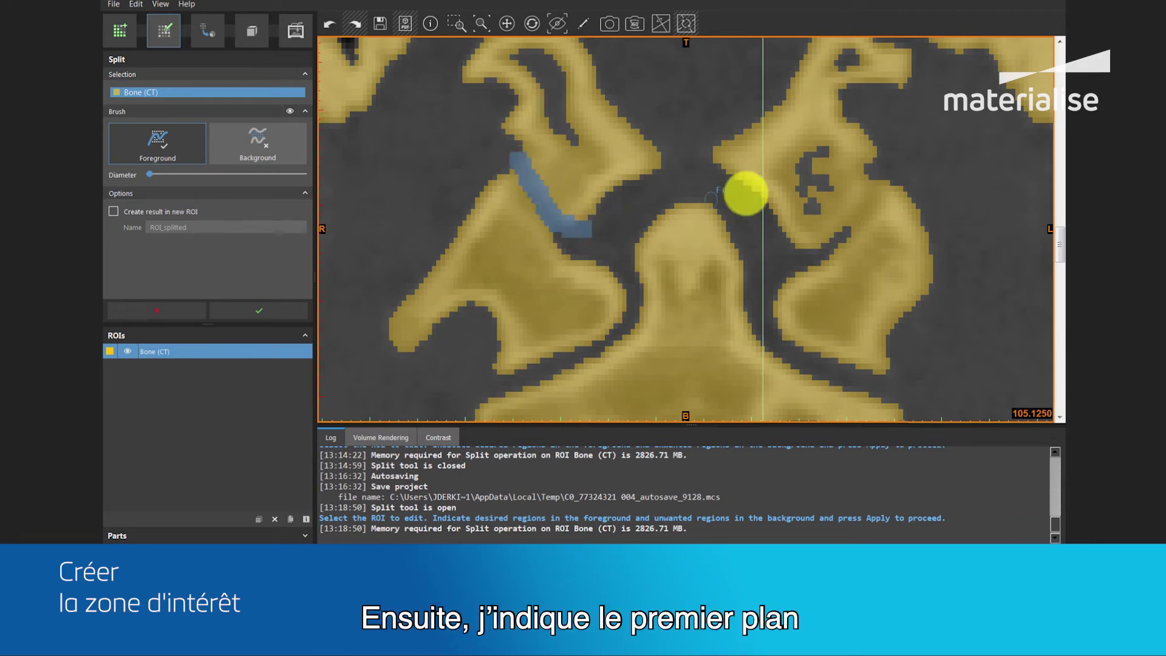
pyautogui.moveTo(870, 164)
pyautogui.mouseDown()
pyautogui.moveTo(856, 198)
pyautogui.moveTo(812, 240)
pyautogui.moveTo(776, 223)
pyautogui.mouseUp()
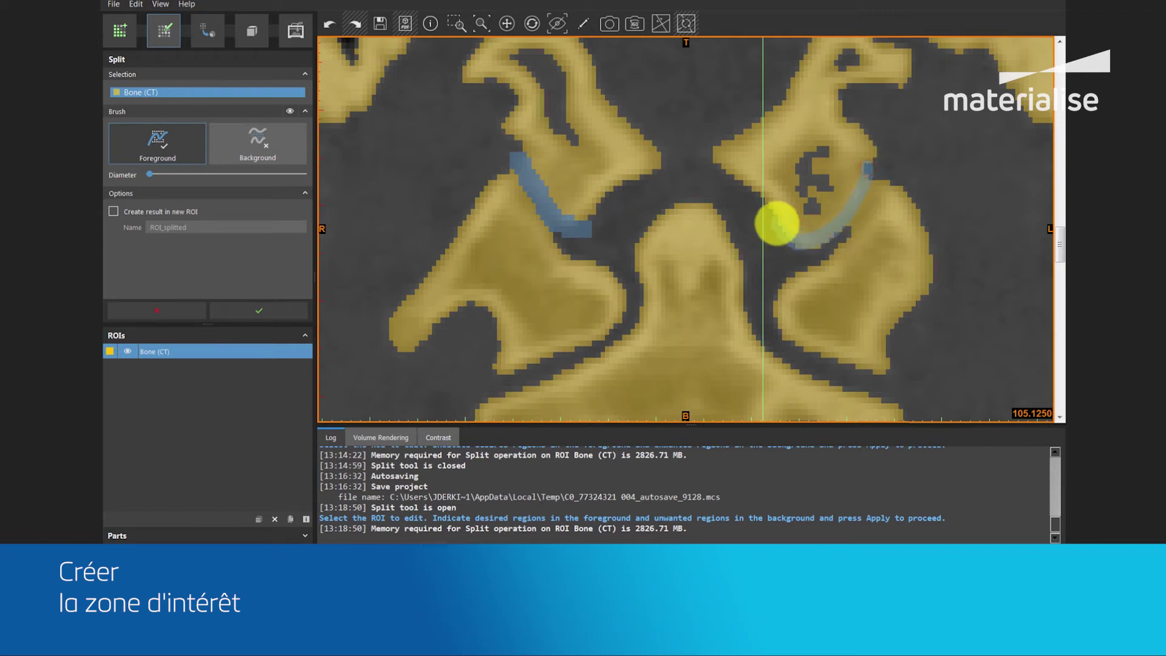
# - Mark the atlas and the vertebra between its sides as background on the same slice, and run the split to remove the vertebrae
pyautogui.click(258, 143)
pyautogui.moveTo(490, 177)
pyautogui.mouseDown()
pyautogui.moveTo(538, 233)
pyautogui.moveTo(582, 249)
pyautogui.mouseUp()
pyautogui.moveTo(868, 207)
pyautogui.mouseDown()
pyautogui.moveTo(892, 179)
pyautogui.moveTo(838, 242)
pyautogui.moveTo(605, 263)
pyautogui.mouseUp()
pyautogui.moveTo(697, 261); pyautogui.dragTo(672, 417)
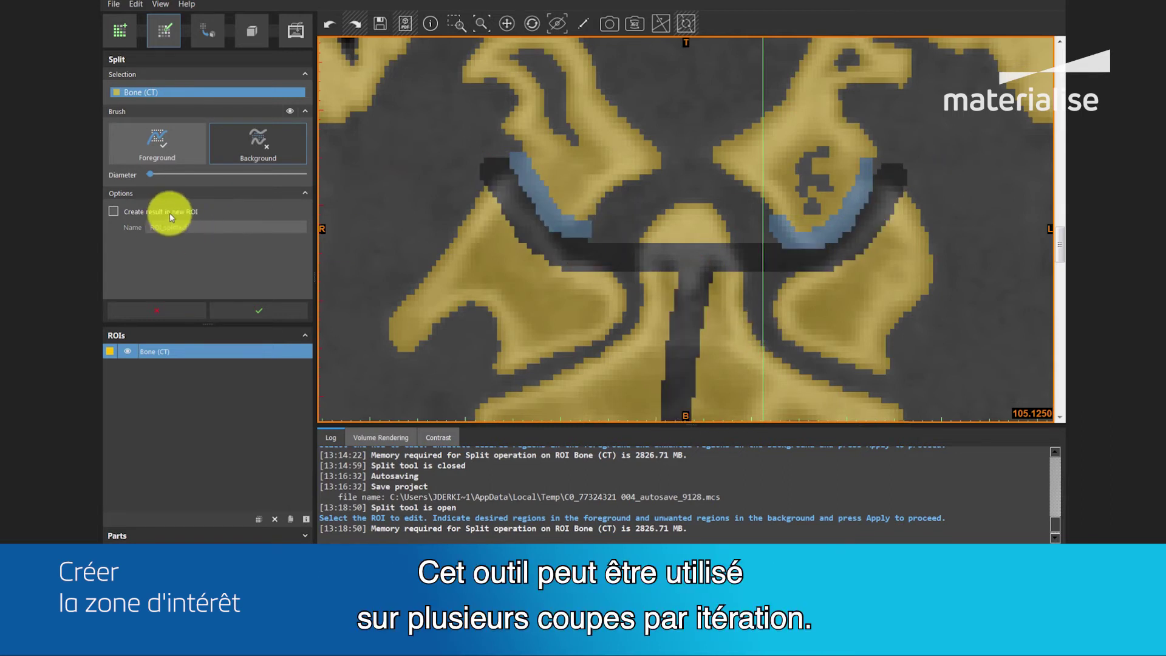
pyautogui.click(279, 305)
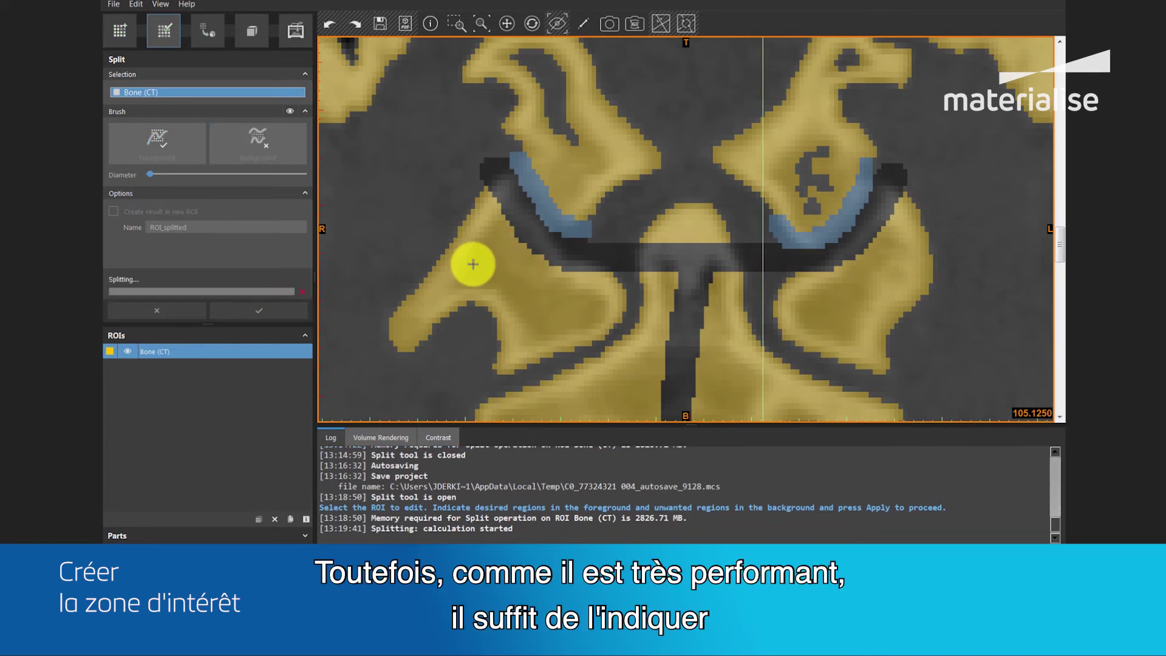
pyautogui.press('Tab')
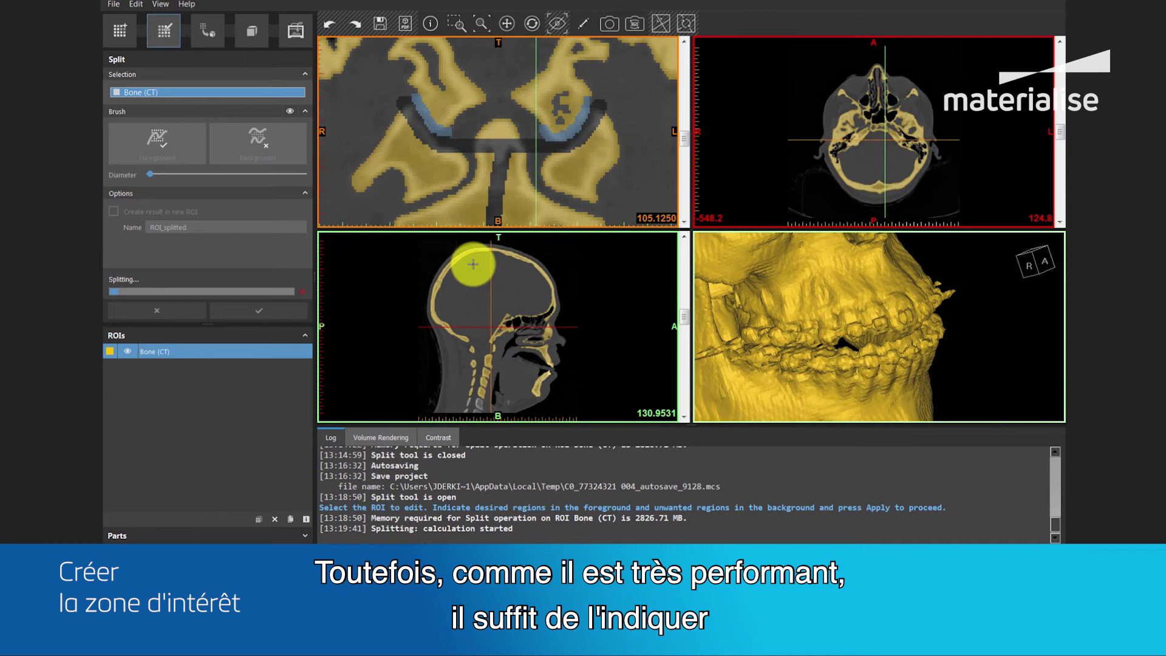
pyautogui.scroll(-5, 911, 307)
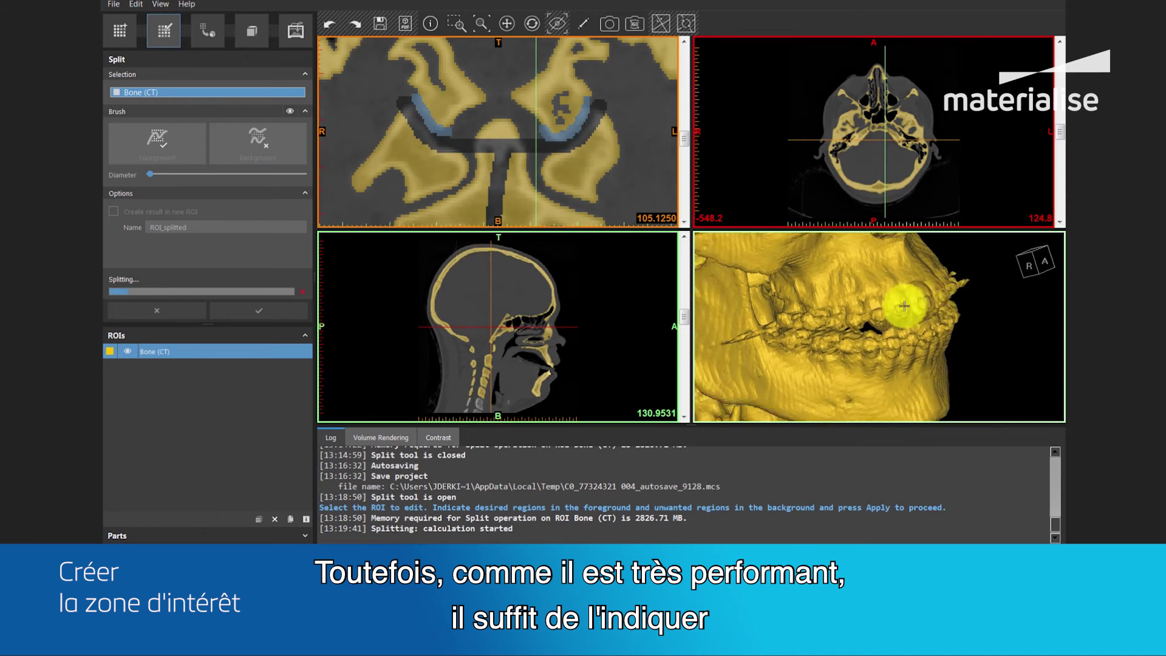
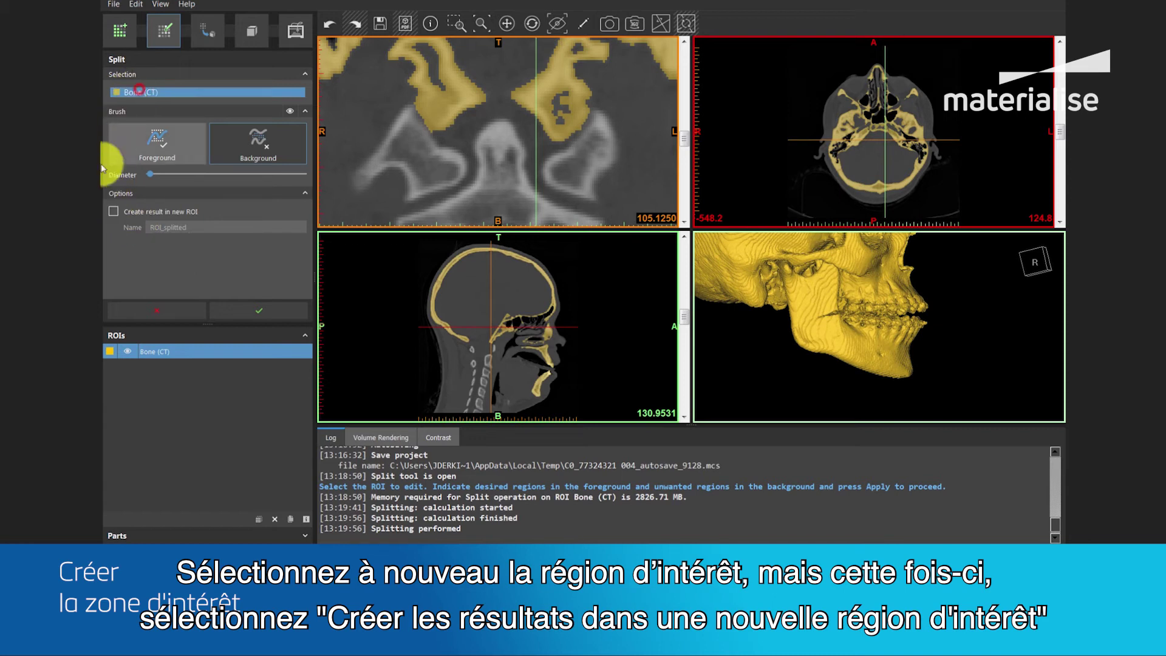
# - Set the split to create its result in a new ROI named Cranium
pyautogui.click(112, 211)
pyautogui.doubleClick(203, 227)
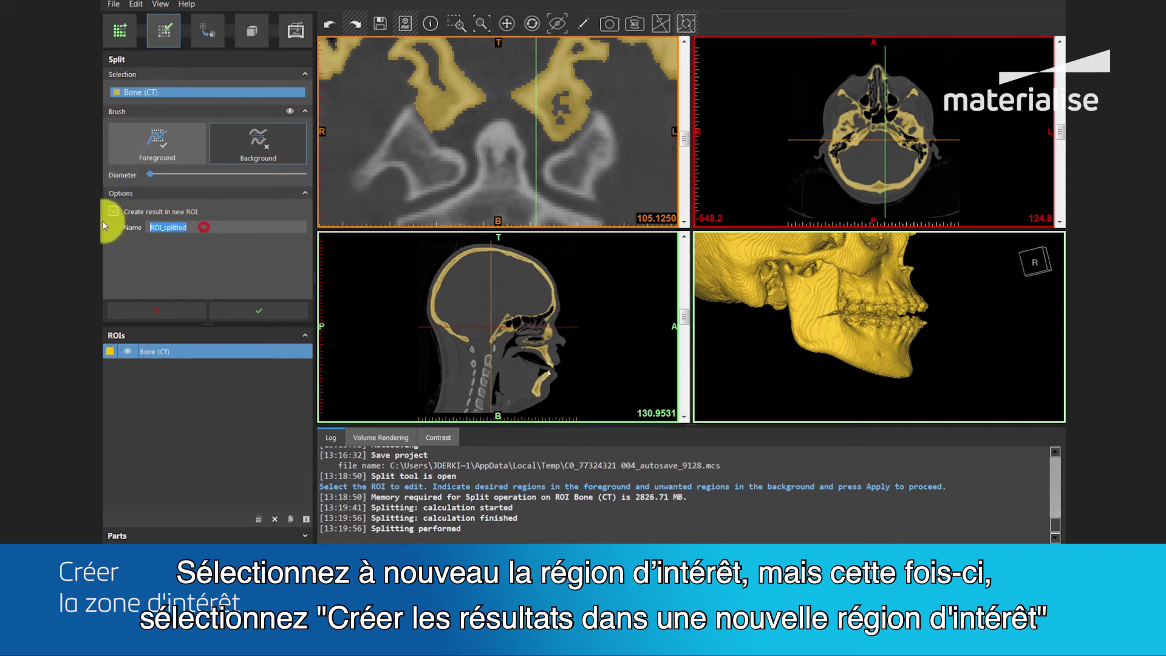
pyautogui.write('Cr')
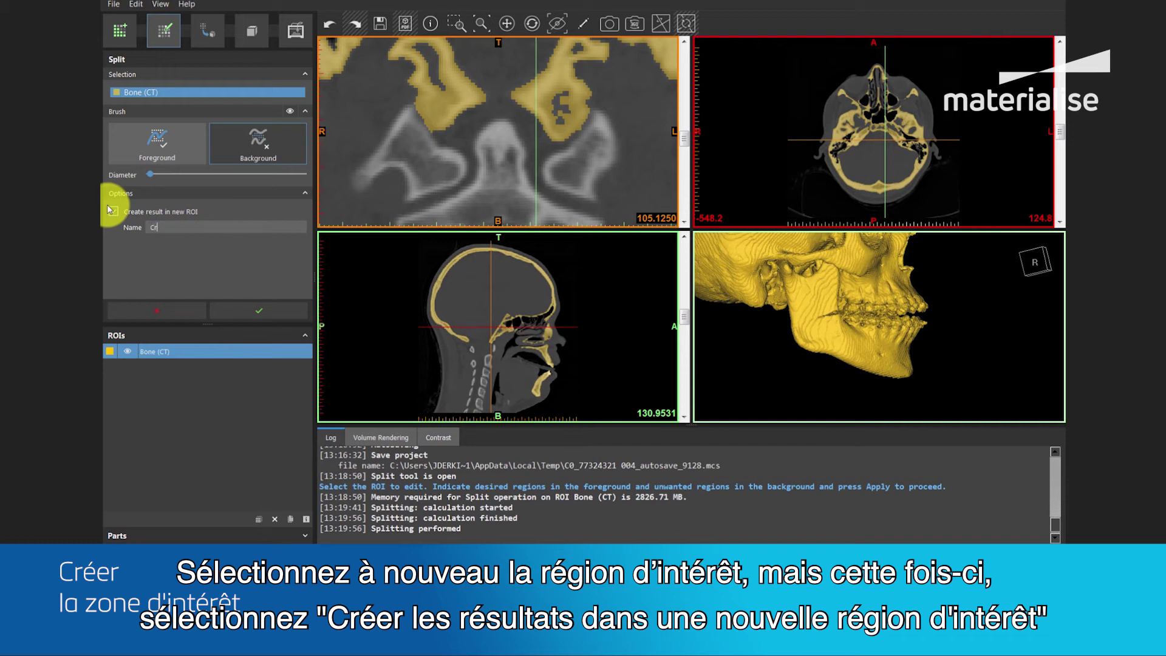
pyautogui.write('anium')
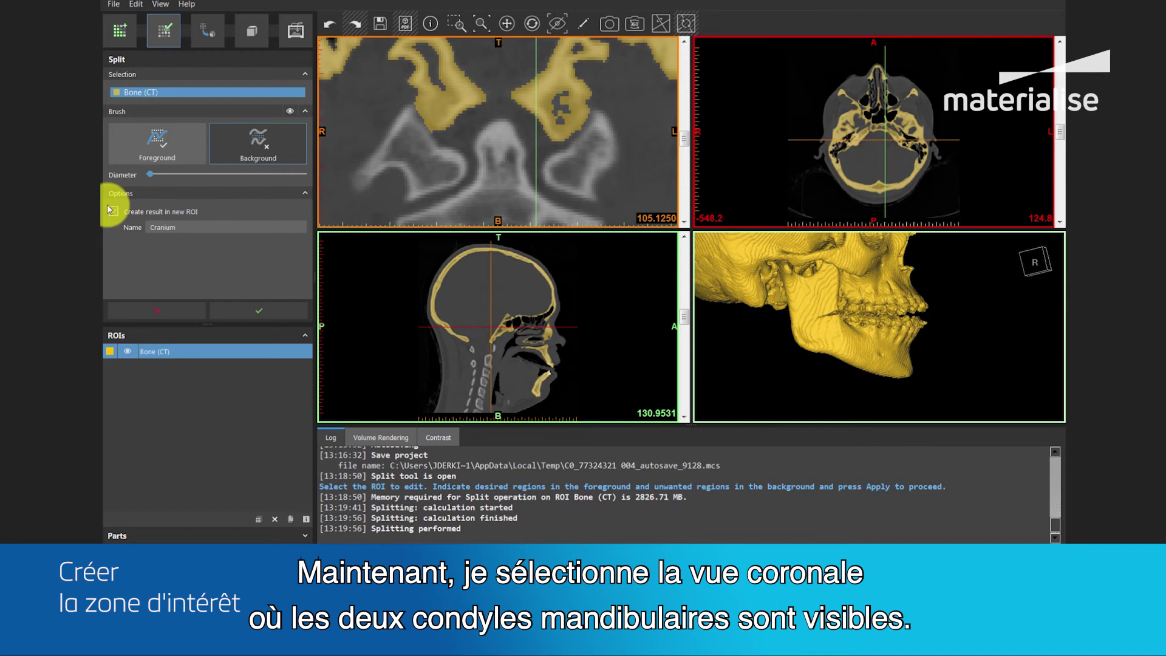
# - Mark the skull base as foreground with a slightly larger brush on coronal slice 117.8125, where both mandibular condyles are visible
pyautogui.doubleClick(598, 137)
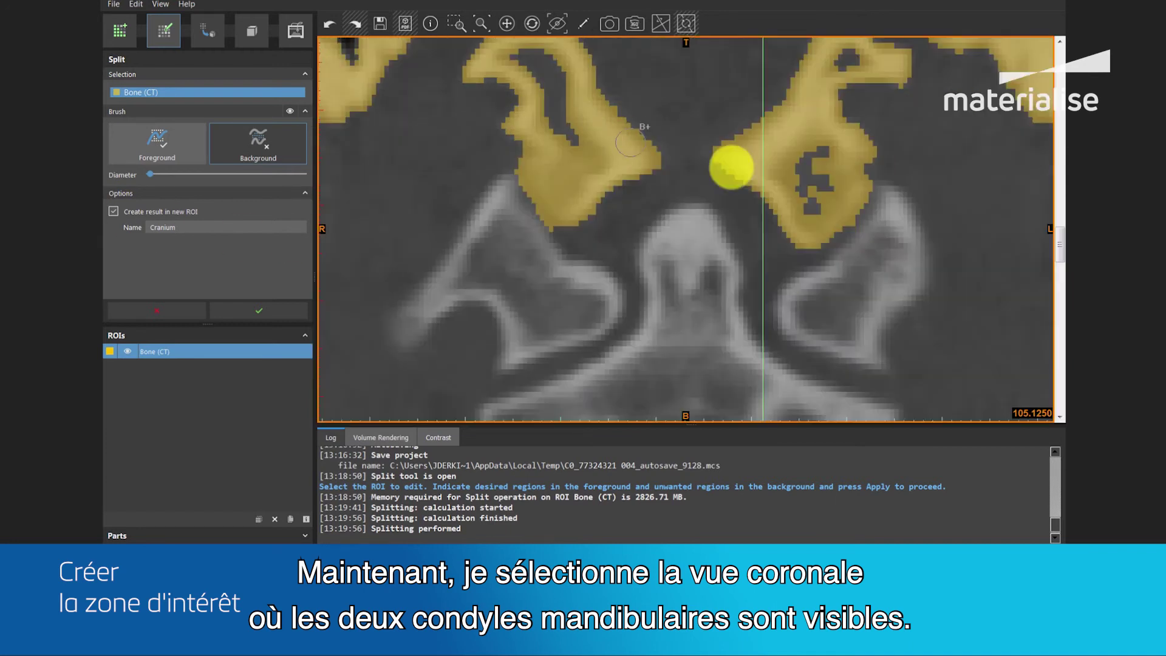
pyautogui.scroll(5, 1051, 234)
pyautogui.click(481, 24)
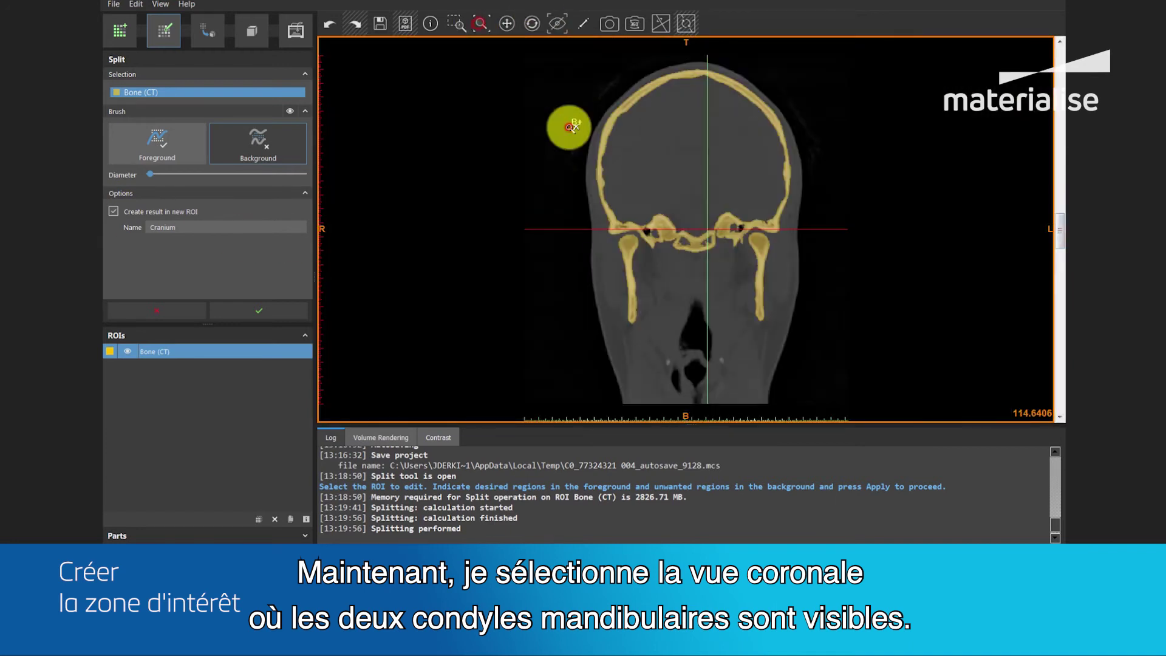
pyautogui.scroll(1, 1059, 223)
pyautogui.scroll(2, 1060, 223)
pyautogui.click(460, 24)
pyautogui.moveTo(585, 195); pyautogui.dragTo(794, 262)
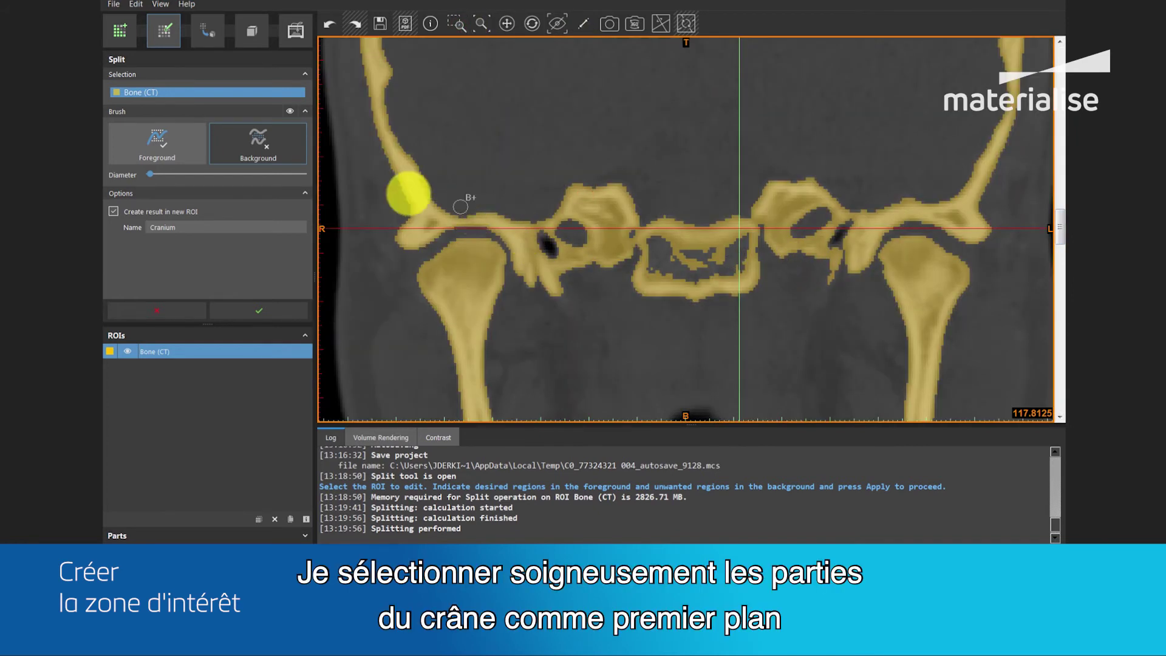
pyautogui.click(169, 149)
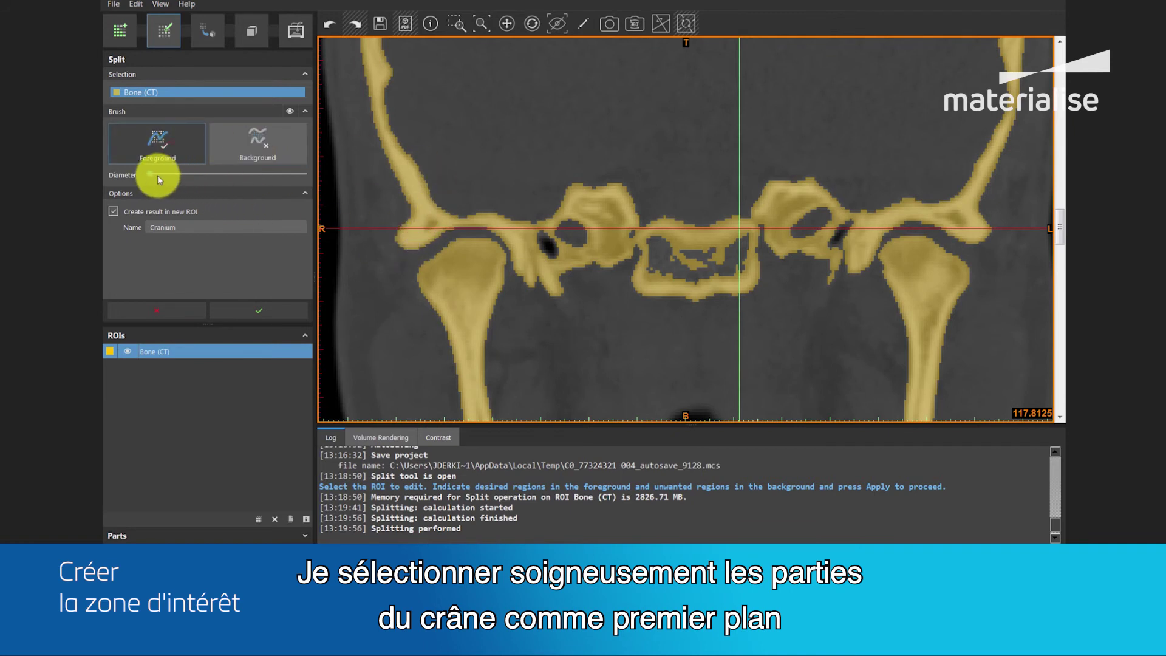
pyautogui.moveTo(150, 175); pyautogui.dragTo(154, 176)
pyautogui.moveTo(405, 223)
pyautogui.mouseDown()
pyautogui.moveTo(440, 203)
pyautogui.moveTo(534, 219)
pyautogui.moveTo(544, 255)
pyautogui.moveTo(819, 258)
pyautogui.moveTo(893, 195)
pyautogui.moveTo(982, 224)
pyautogui.moveTo(884, 176)
pyautogui.mouseUp()
# - Mark both mandibular condyles as background and run the split to create the Cranium ROI, closing Split after a 3D check
pyautogui.click(260, 146)
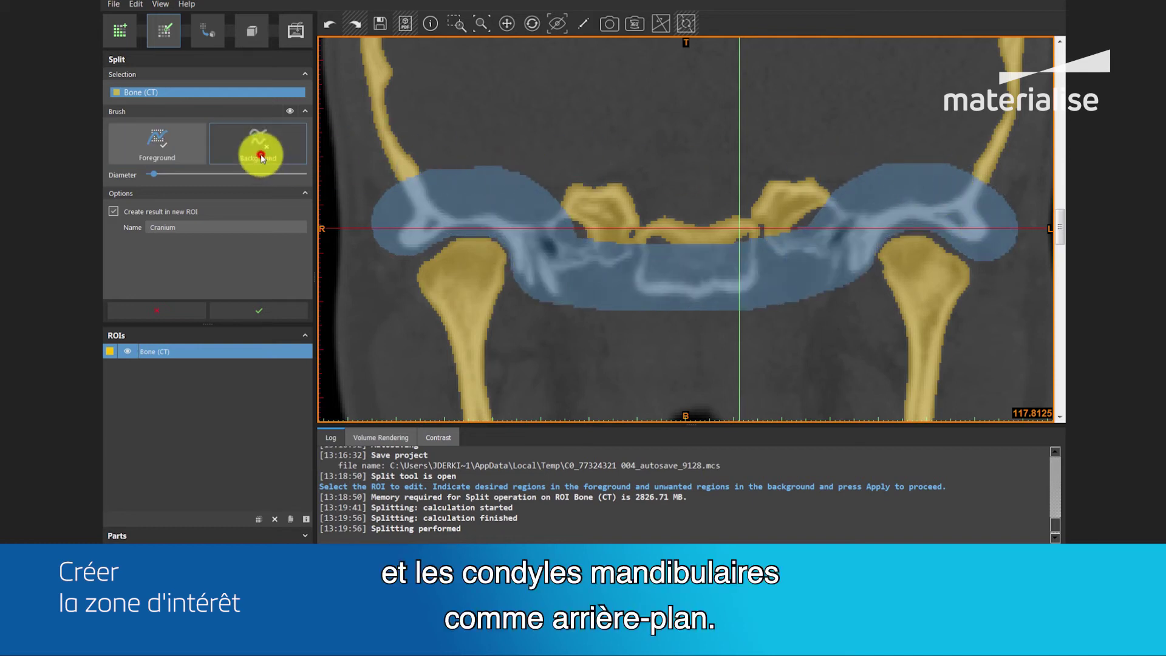
pyautogui.moveTo(450, 281); pyautogui.dragTo(501, 293)
pyautogui.moveTo(889, 258)
pyautogui.mouseDown()
pyautogui.moveTo(937, 291)
pyautogui.moveTo(935, 304)
pyautogui.mouseUp()
pyautogui.click(273, 312)
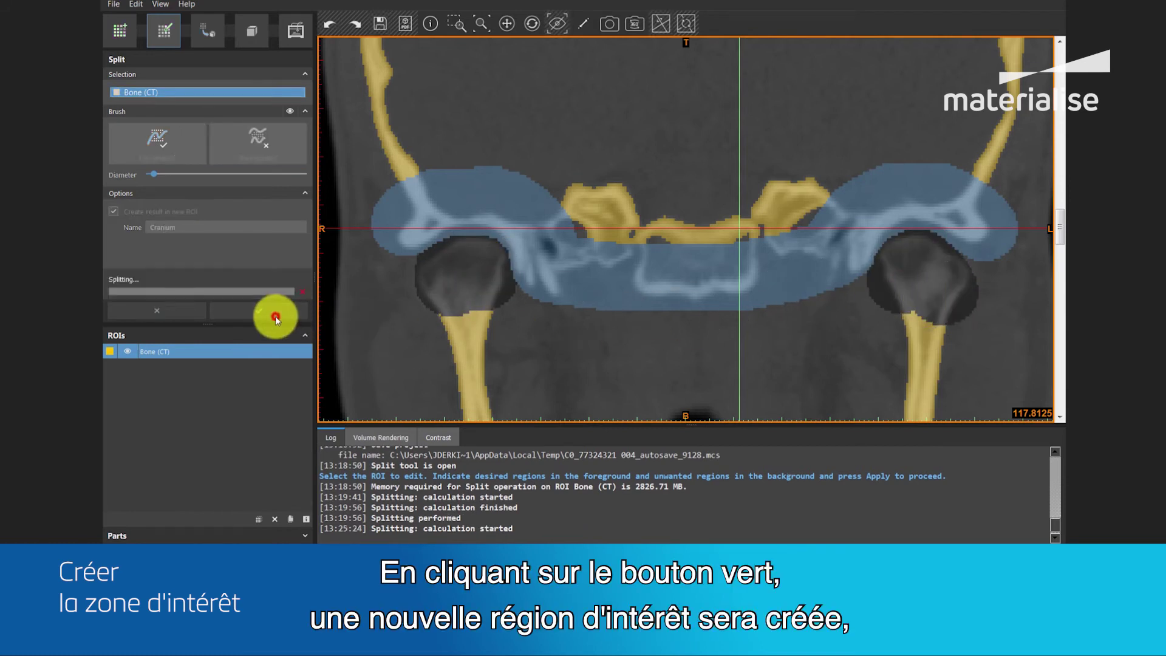
pyautogui.hotkey('ctrl', 'm')
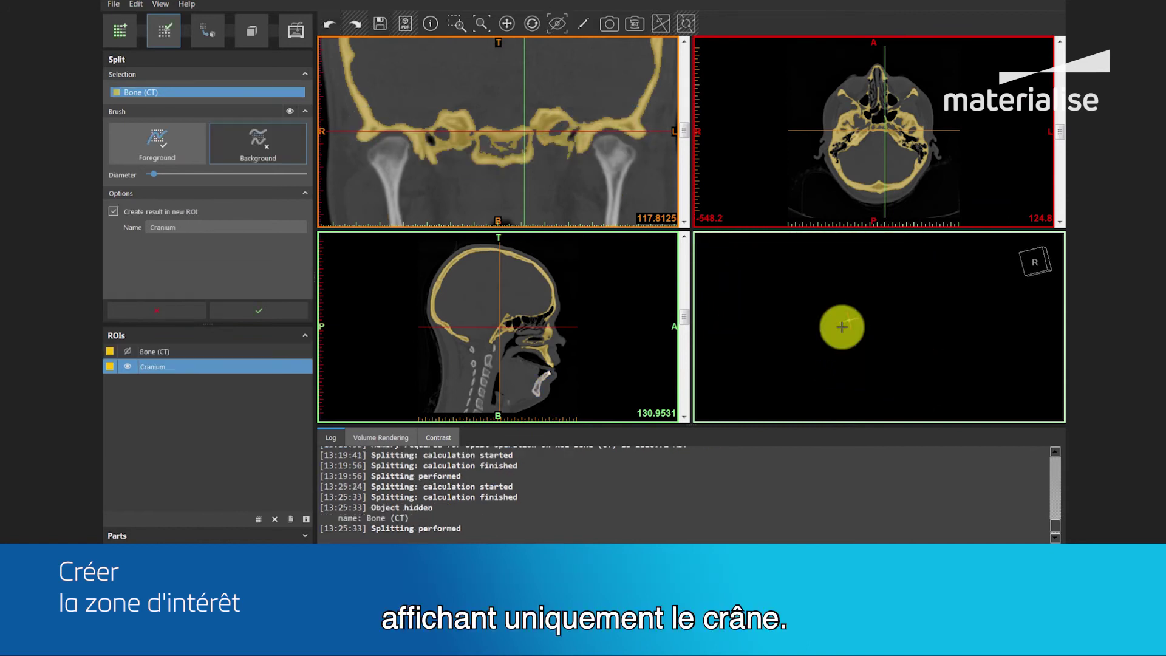
pyautogui.moveTo(838, 325); pyautogui.dragTo(865, 309, button='right')
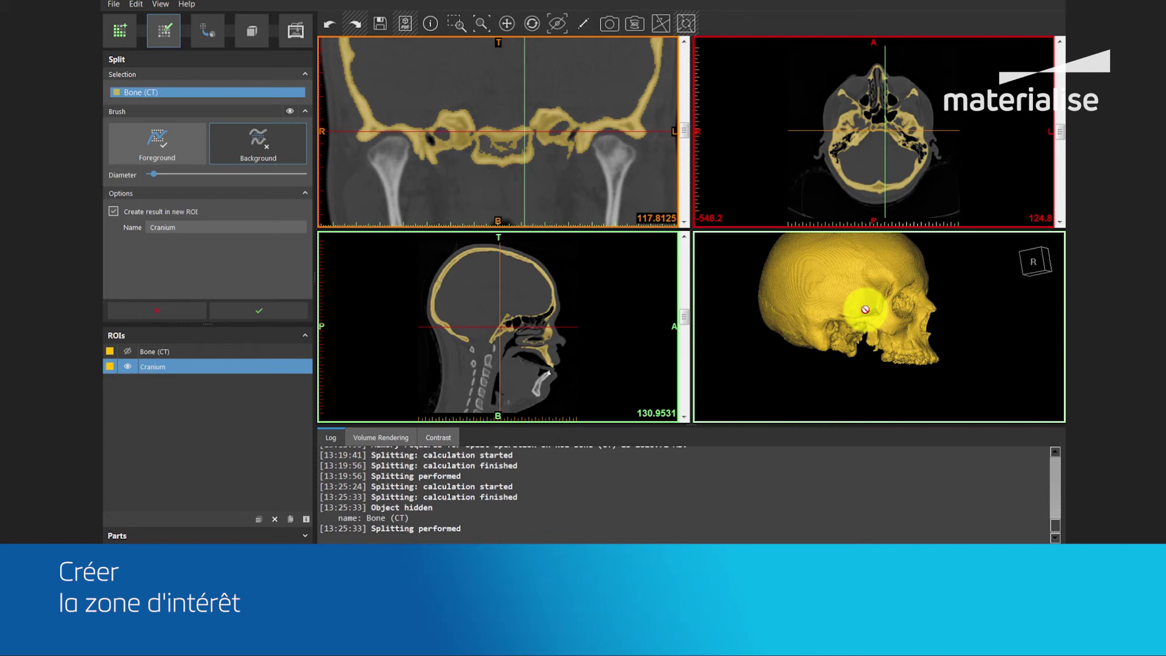
pyautogui.click(158, 310)
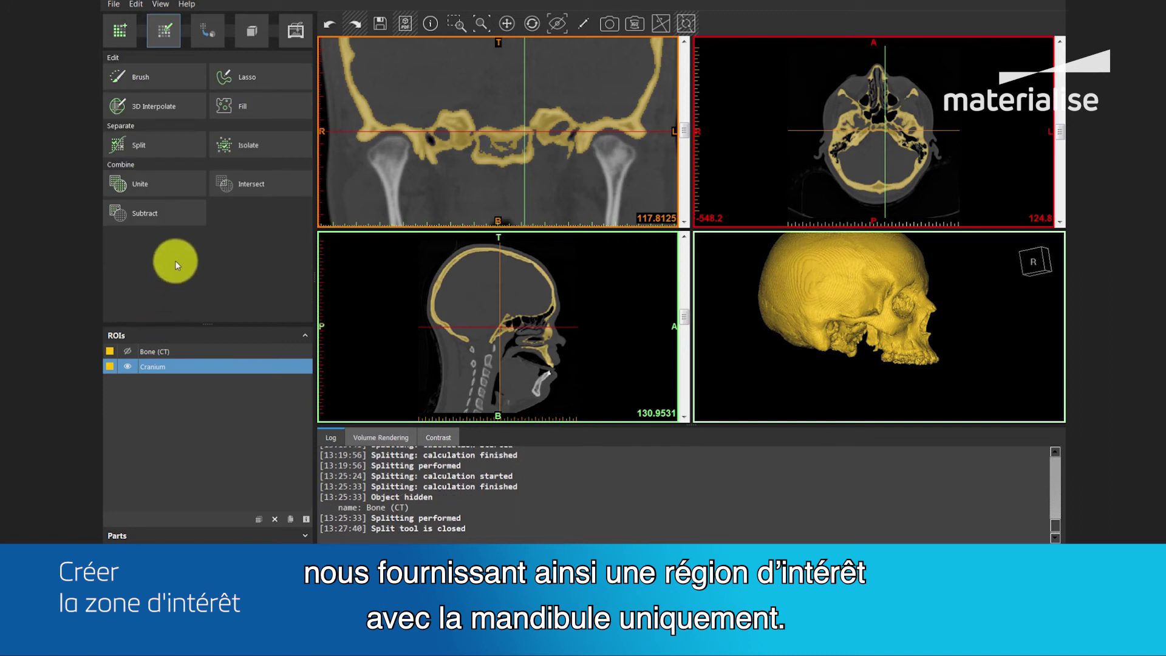
# - Set up a Subtract operation with Bone (CT) as the selection and Cranium as the ROI to subtract
pyautogui.click(184, 214)
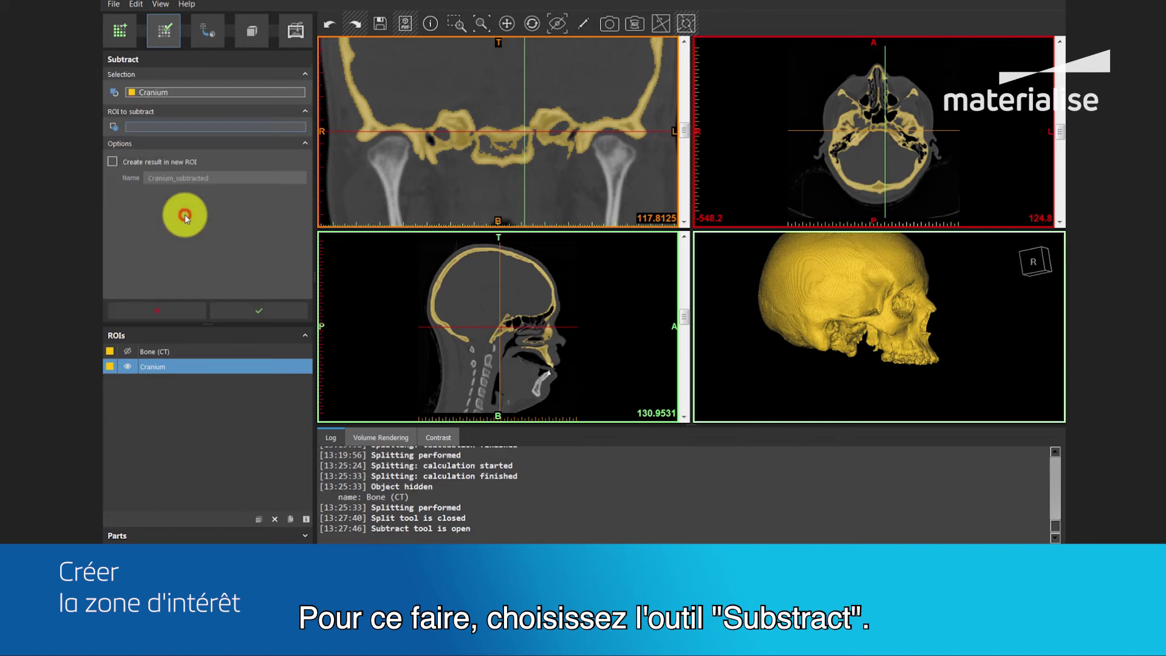
pyautogui.click(196, 93)
pyautogui.click(197, 93)
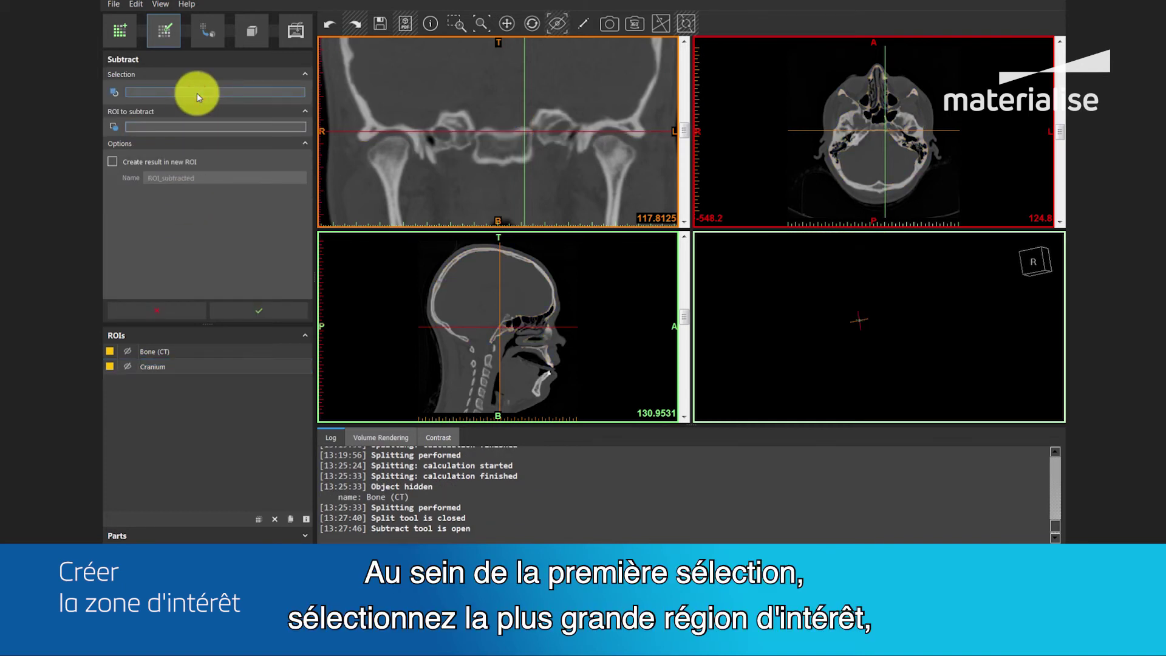
pyautogui.click(176, 351)
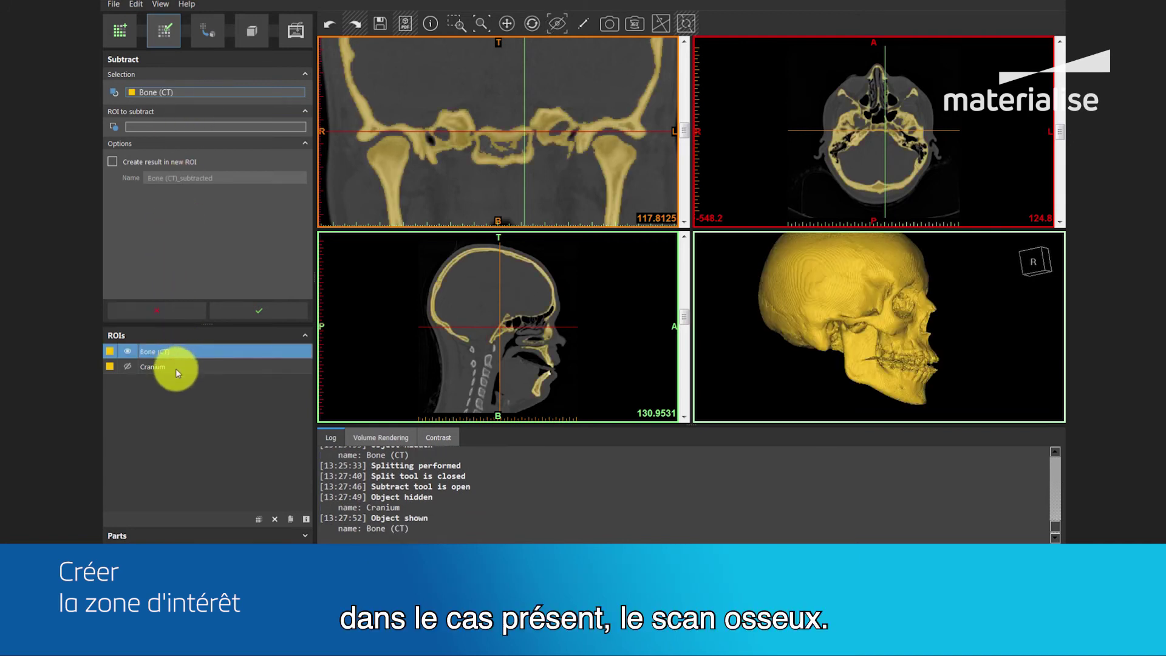
pyautogui.click(176, 370)
pyautogui.click(173, 357)
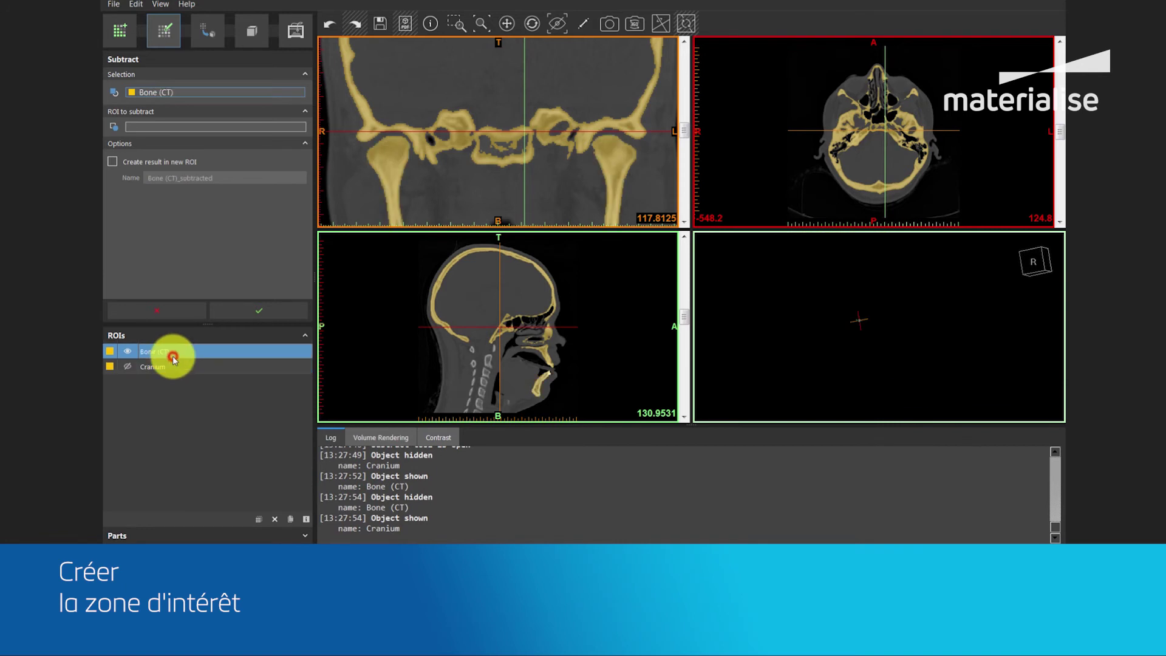
pyautogui.click(166, 132)
pyautogui.click(163, 369)
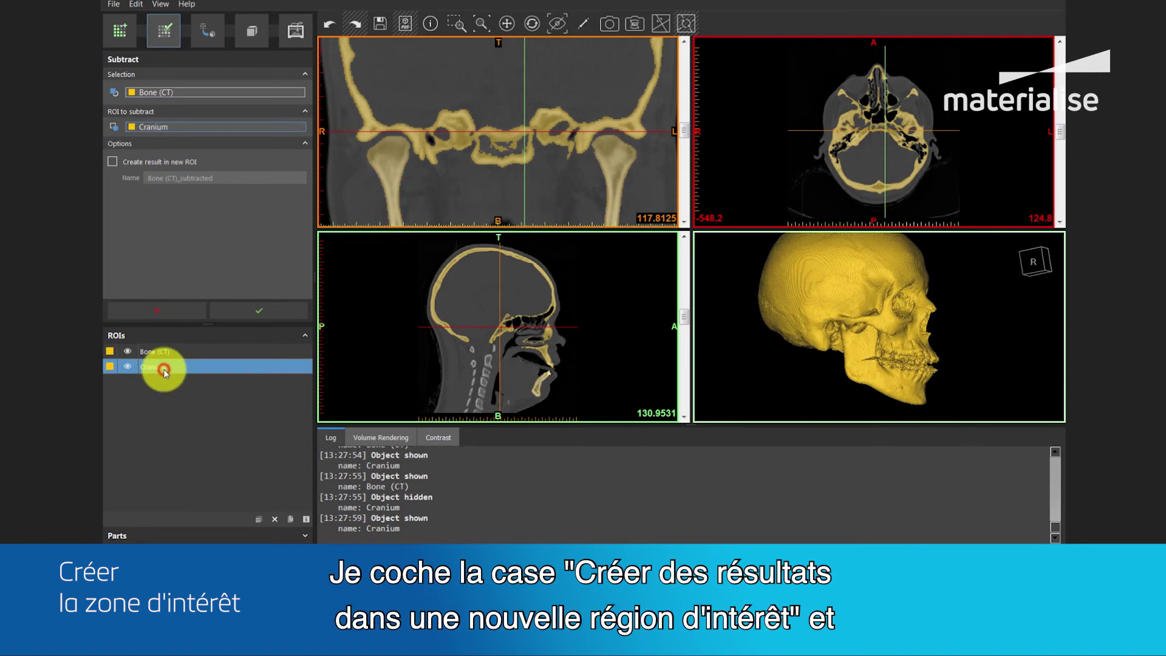
# - Have the subtraction create its result in a new ROI named Mandible, and apply it
pyautogui.click(112, 161)
pyautogui.moveTo(234, 180); pyautogui.dragTo(109, 180)
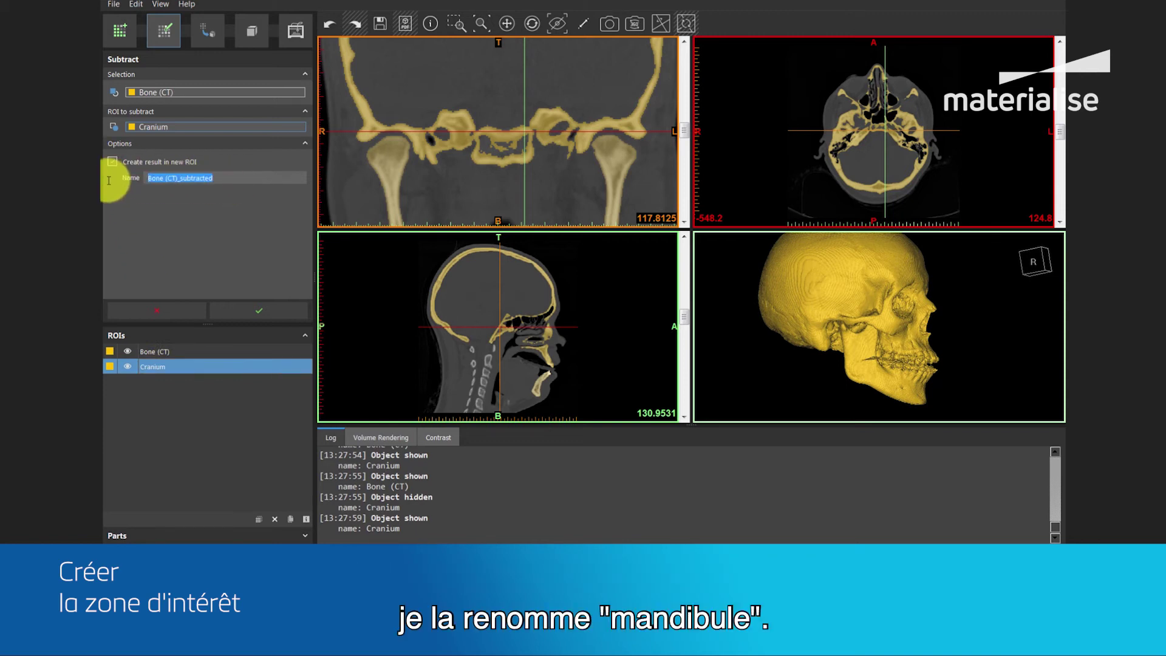
pyautogui.write('Mandible')
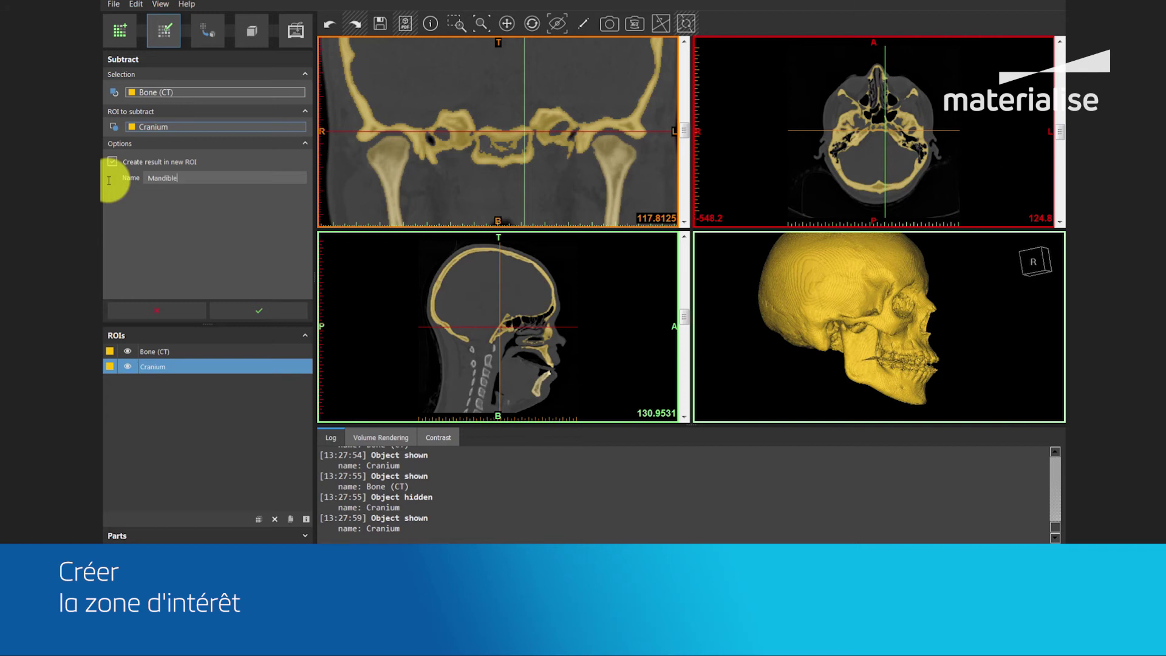
pyautogui.click(267, 311)
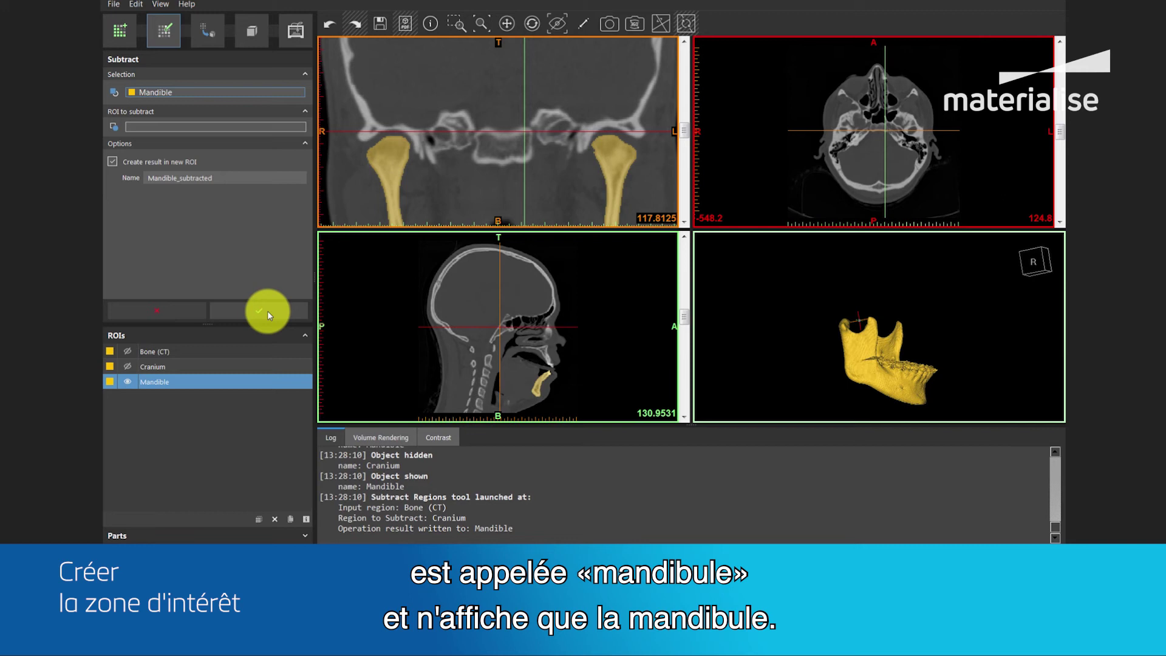
# - Close the subtraction and lasso-erase the artifact spike near the second molar on the right side of the Mandible ROI in 3D
pyautogui.moveTo(773, 348); pyautogui.dragTo(849, 330, button='right')
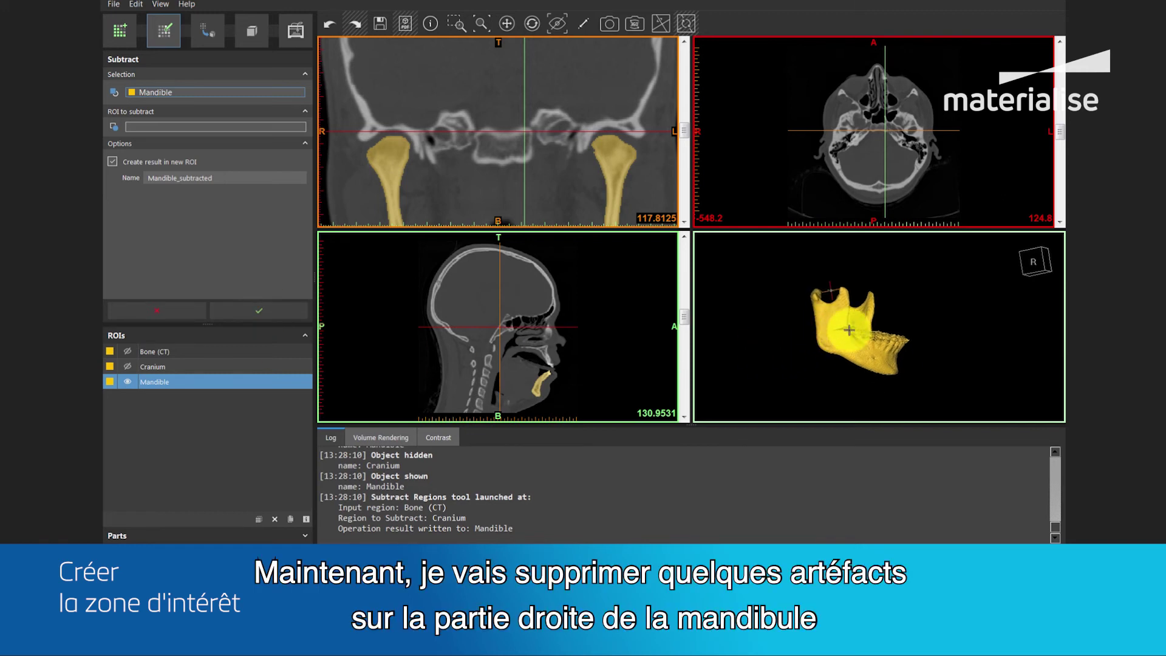
pyautogui.scroll(10, 849, 330)
pyautogui.moveTo(772, 345); pyautogui.dragTo(809, 302, button='right')
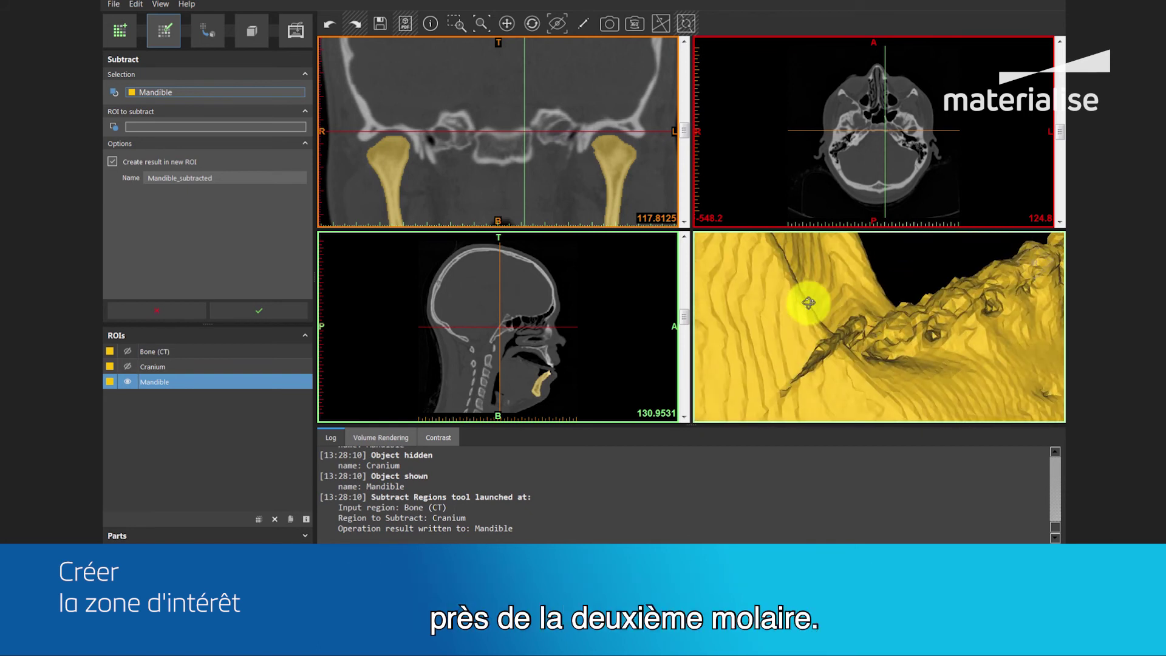
pyautogui.scroll(-6, 807, 304)
pyautogui.moveTo(802, 377); pyautogui.dragTo(839, 328, button='right')
pyautogui.click(261, 312)
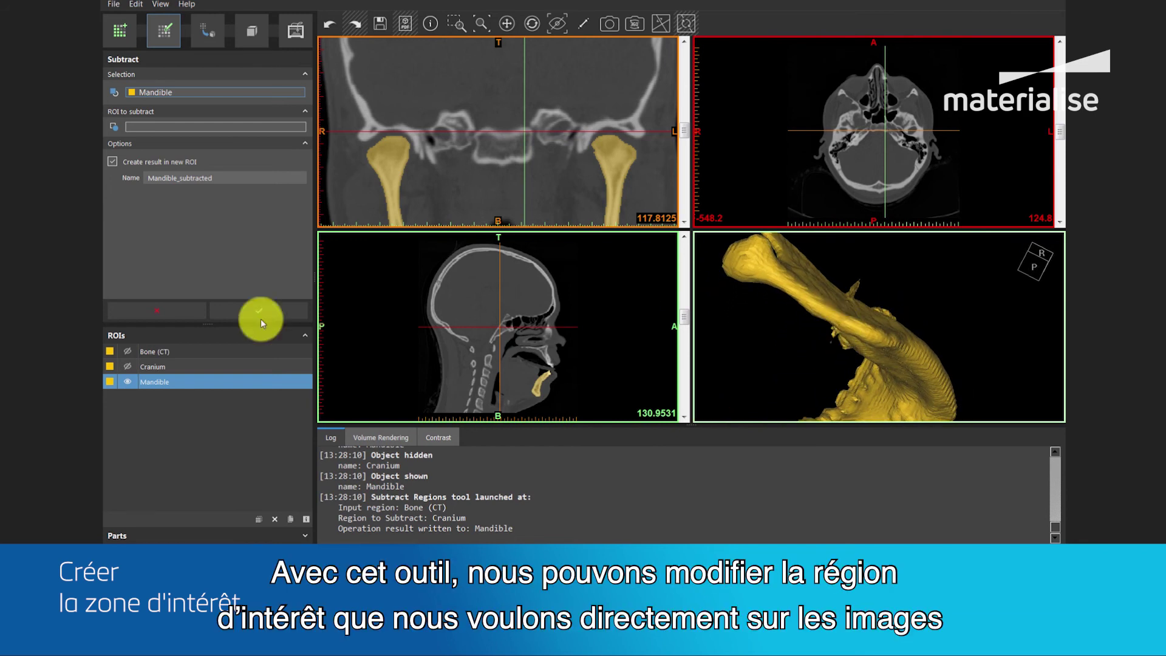
pyautogui.click(177, 312)
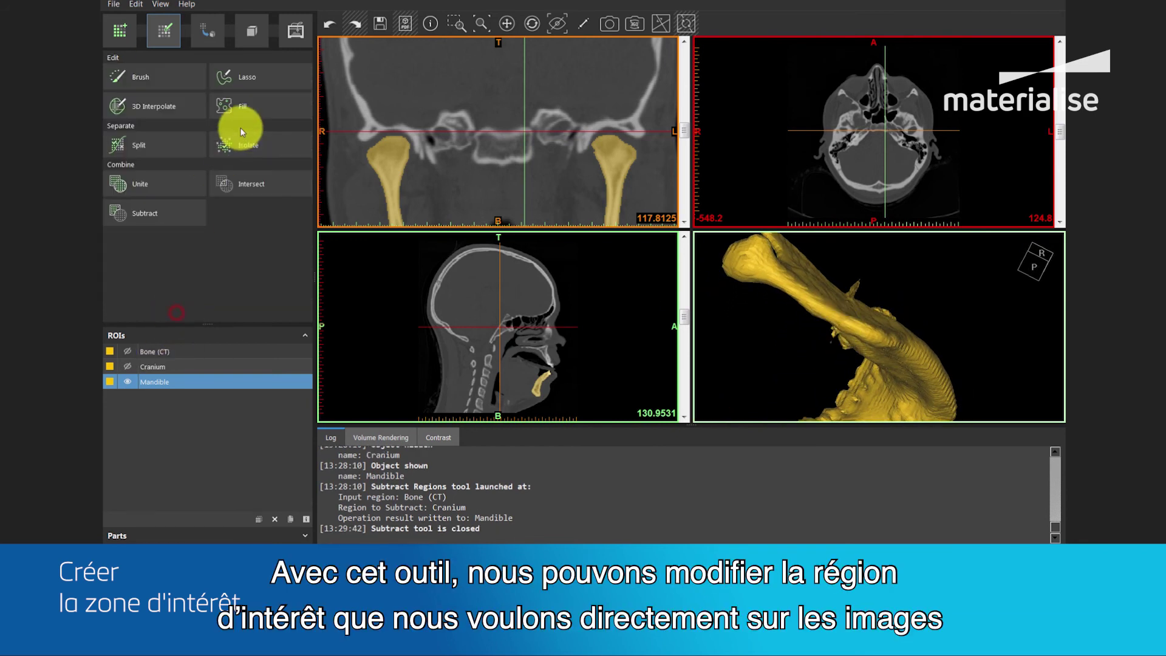
pyautogui.click(271, 71)
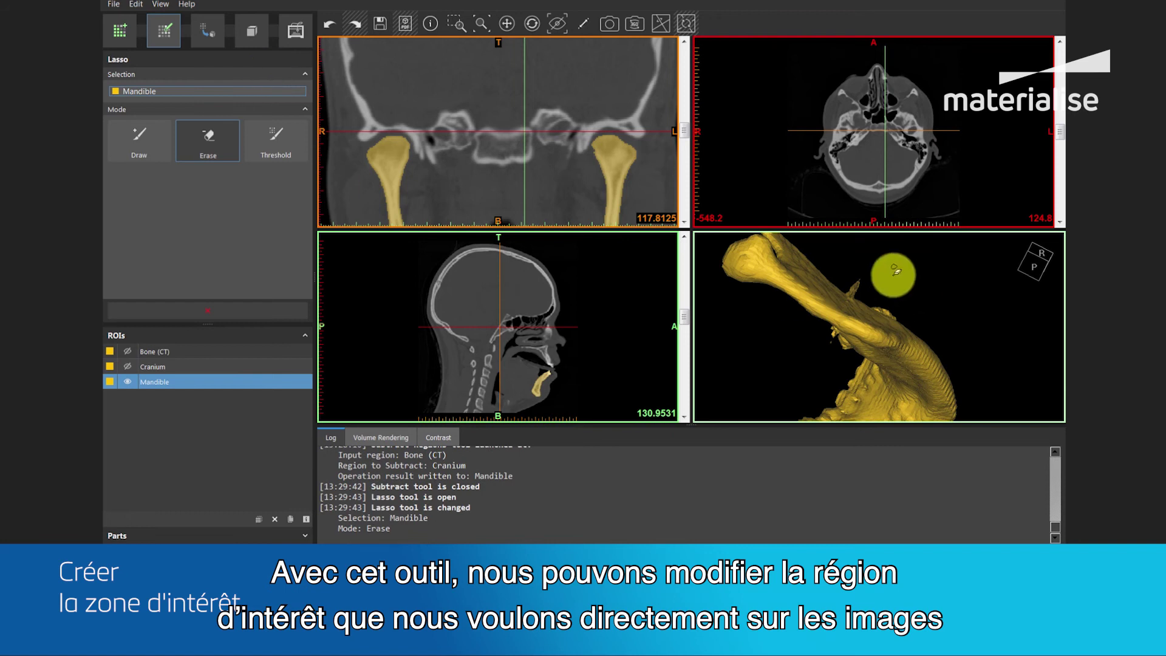
pyautogui.scroll(3, 857, 295)
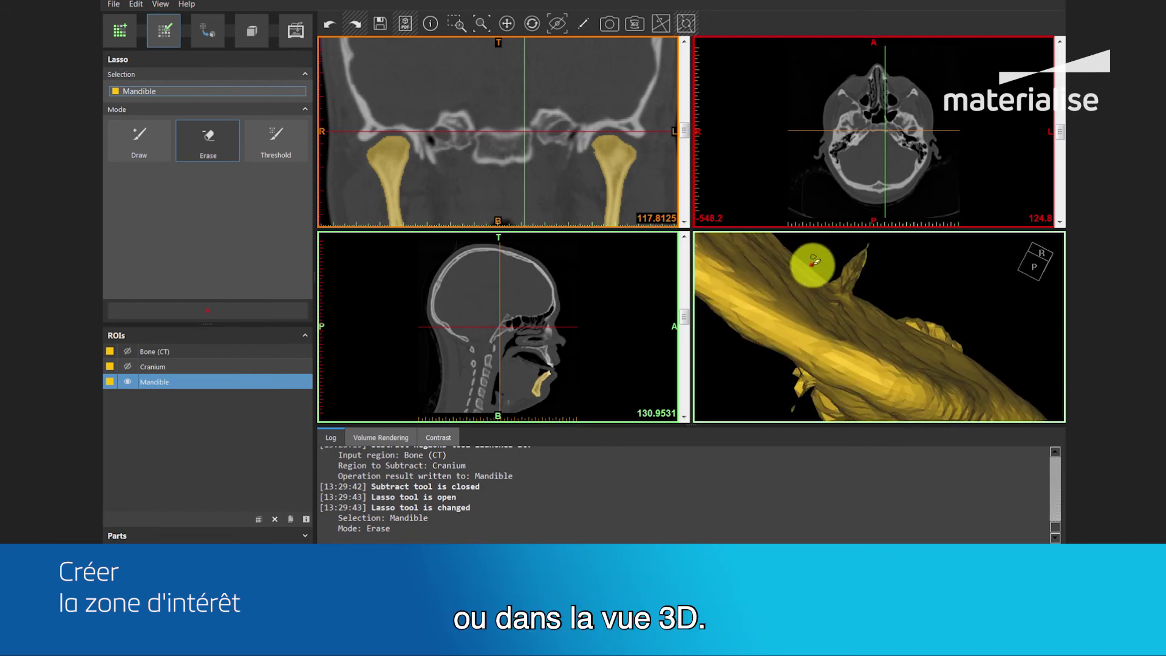
pyautogui.moveTo(891, 292)
pyautogui.mouseDown()
pyautogui.moveTo(903, 242)
pyautogui.moveTo(837, 228)
pyautogui.moveTo(899, 289)
pyautogui.moveTo(807, 268)
pyautogui.mouseUp()
# - Erase the remaining artifact fragments around the mandible's right second molar with the Lasso, and close the tool
pyautogui.moveTo(807, 268)
pyautogui.mouseDown(button='right')
pyautogui.moveTo(794, 304)
pyautogui.moveTo(822, 261)
pyautogui.moveTo(828, 269)
pyautogui.moveTo(807, 268)
pyautogui.moveTo(822, 302)
pyautogui.mouseUp(button='right')
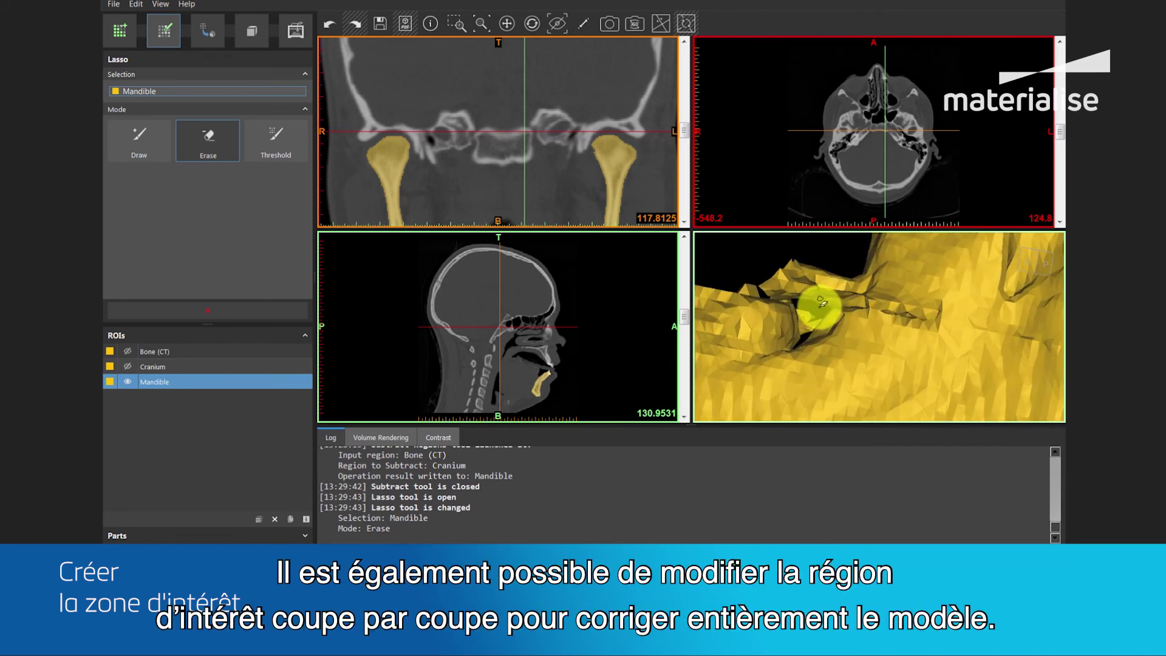
pyautogui.moveTo(861, 261)
pyautogui.mouseDown()
pyautogui.moveTo(739, 263)
pyautogui.moveTo(763, 288)
pyautogui.moveTo(818, 285)
pyautogui.mouseUp()
pyautogui.moveTo(817, 285)
pyautogui.mouseDown(button='right')
pyautogui.moveTo(828, 322)
pyautogui.moveTo(793, 268)
pyautogui.moveTo(828, 333)
pyautogui.moveTo(1006, 322)
pyautogui.moveTo(989, 330)
pyautogui.moveTo(953, 318)
pyautogui.mouseUp(button='right')
pyautogui.moveTo(953, 318)
pyautogui.mouseDown()
pyautogui.moveTo(960, 271)
pyautogui.moveTo(985, 285)
pyautogui.moveTo(949, 312)
pyautogui.mouseUp()
pyautogui.moveTo(950, 313); pyautogui.dragTo(966, 281, button='right')
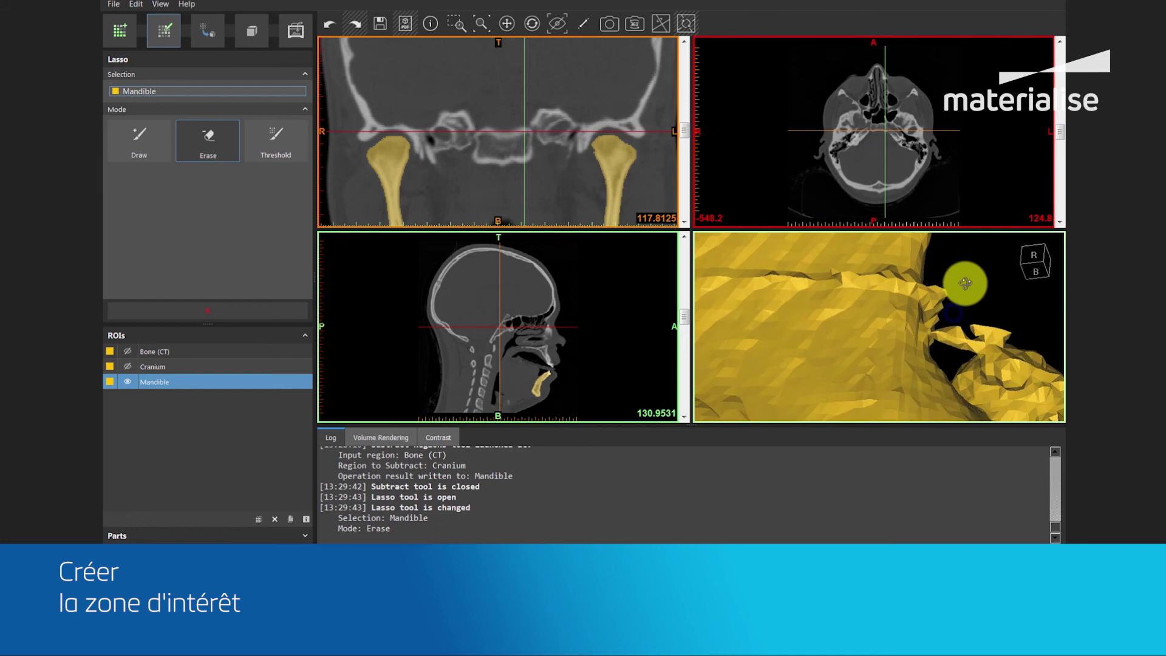
pyautogui.moveTo(958, 355)
pyautogui.mouseDown()
pyautogui.moveTo(1021, 313)
pyautogui.moveTo(981, 296)
pyautogui.moveTo(938, 304)
pyautogui.moveTo(925, 315)
pyautogui.moveTo(947, 349)
pyautogui.mouseUp()
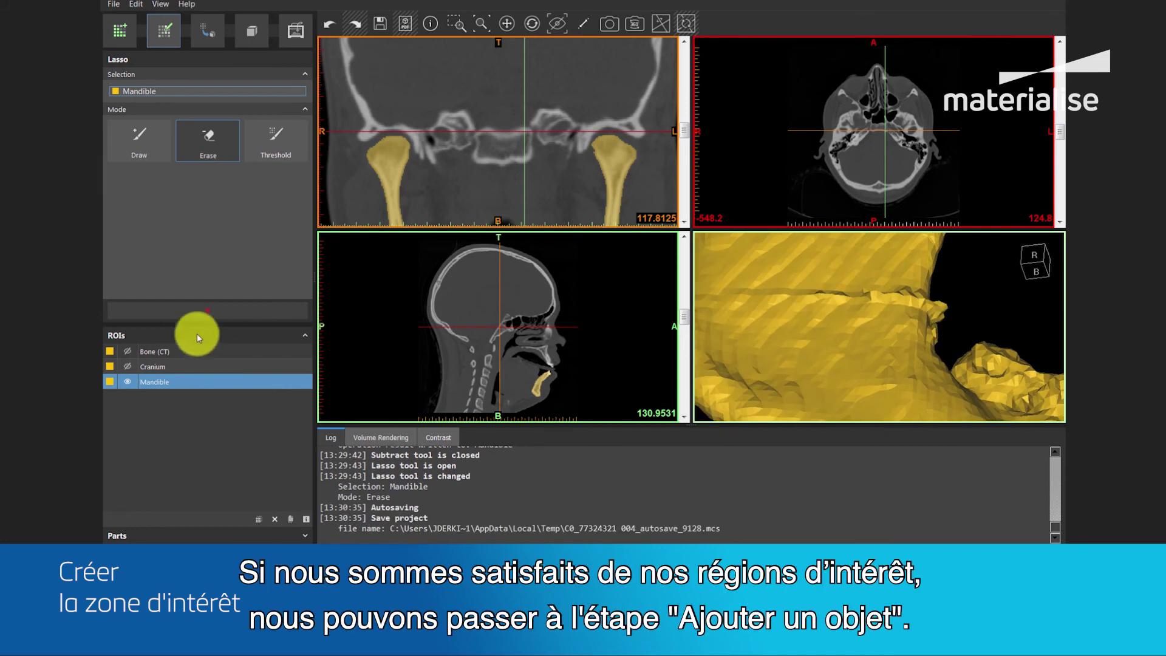
pyautogui.click(191, 314)
pyautogui.moveTo(917, 306)
pyautogui.mouseDown(button='right')
pyautogui.moveTo(872, 326)
pyautogui.moveTo(838, 318)
pyautogui.mouseUp(button='right')
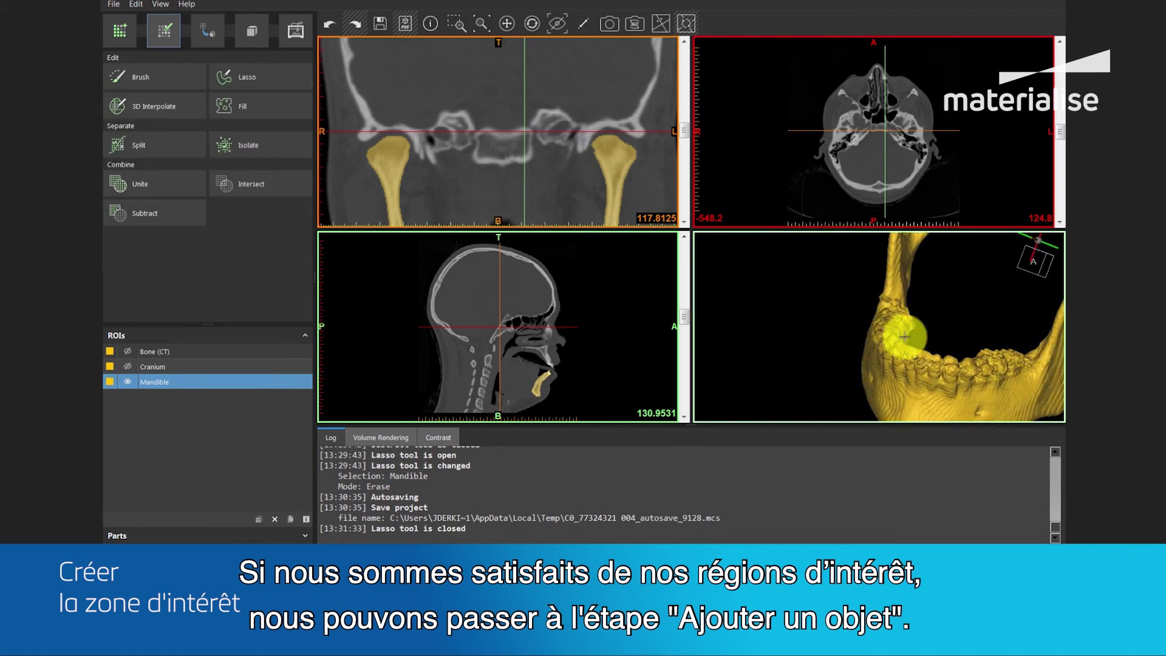
# - Convert the Cranium and Mandible ROIs into solid parts
pyautogui.click(205, 33)
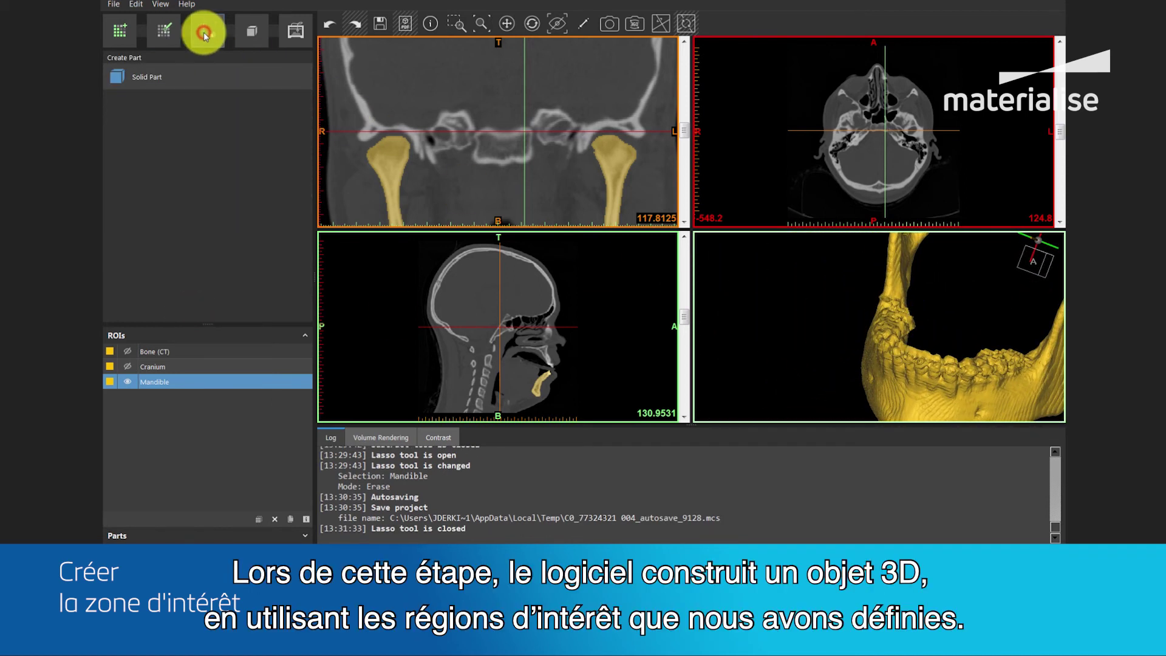
pyautogui.click(190, 78)
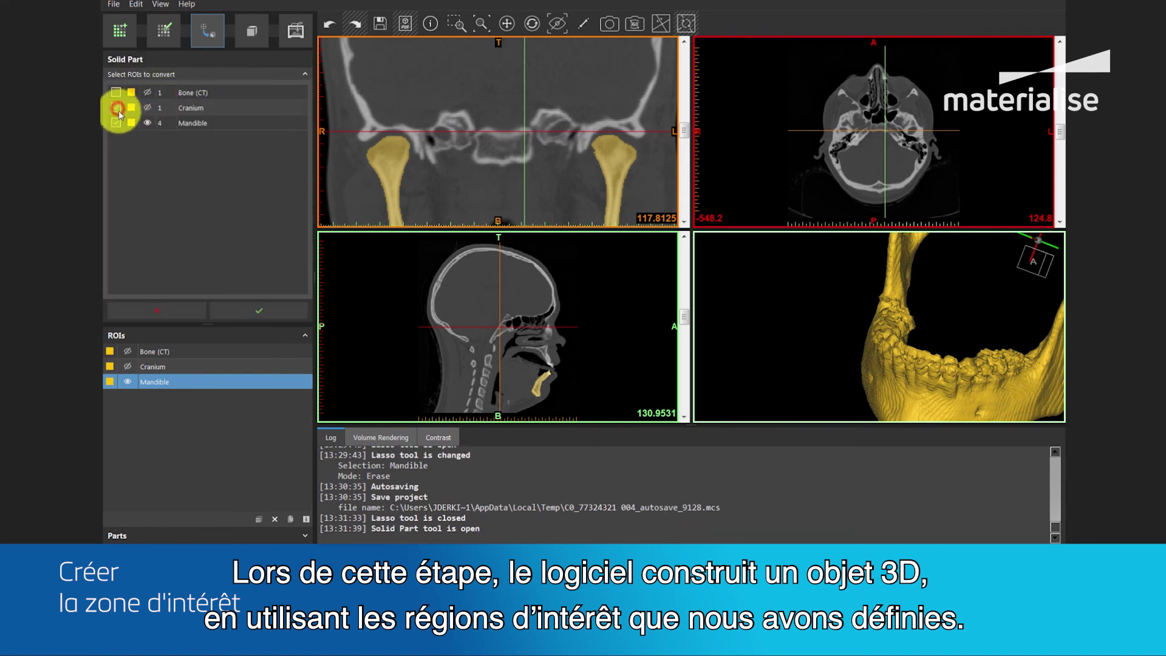
pyautogui.click(275, 308)
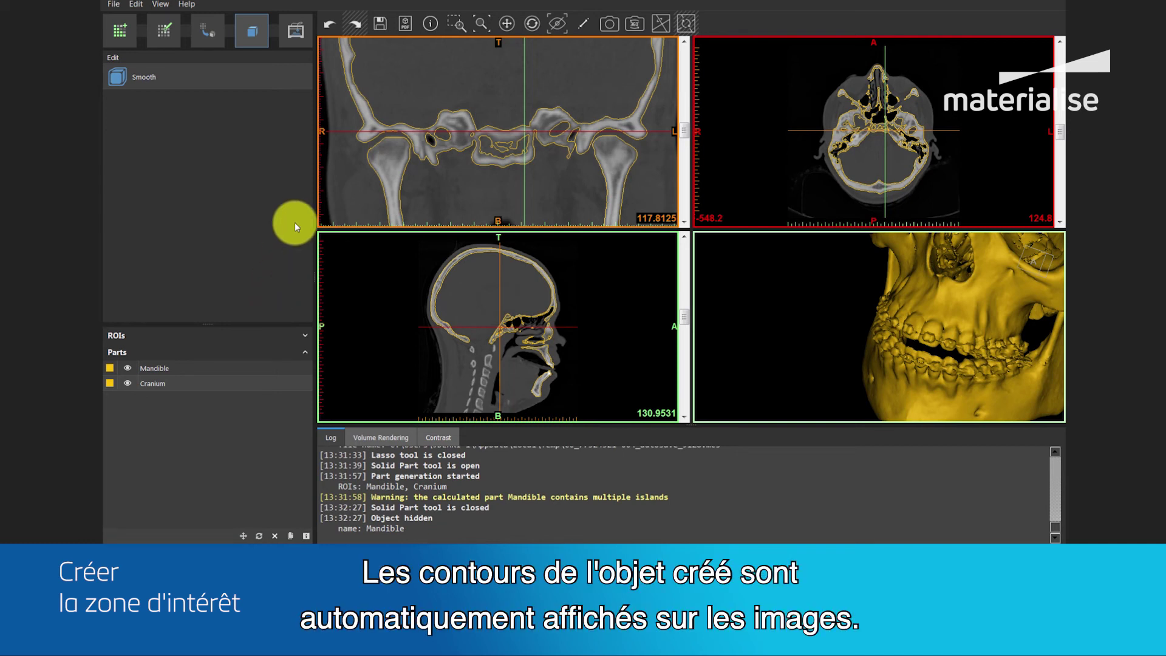
# - Examine how accurately the part contours follow the bone across enlarged coronal slices, and check the whole skull in 3D
pyautogui.doubleClick(489, 122)
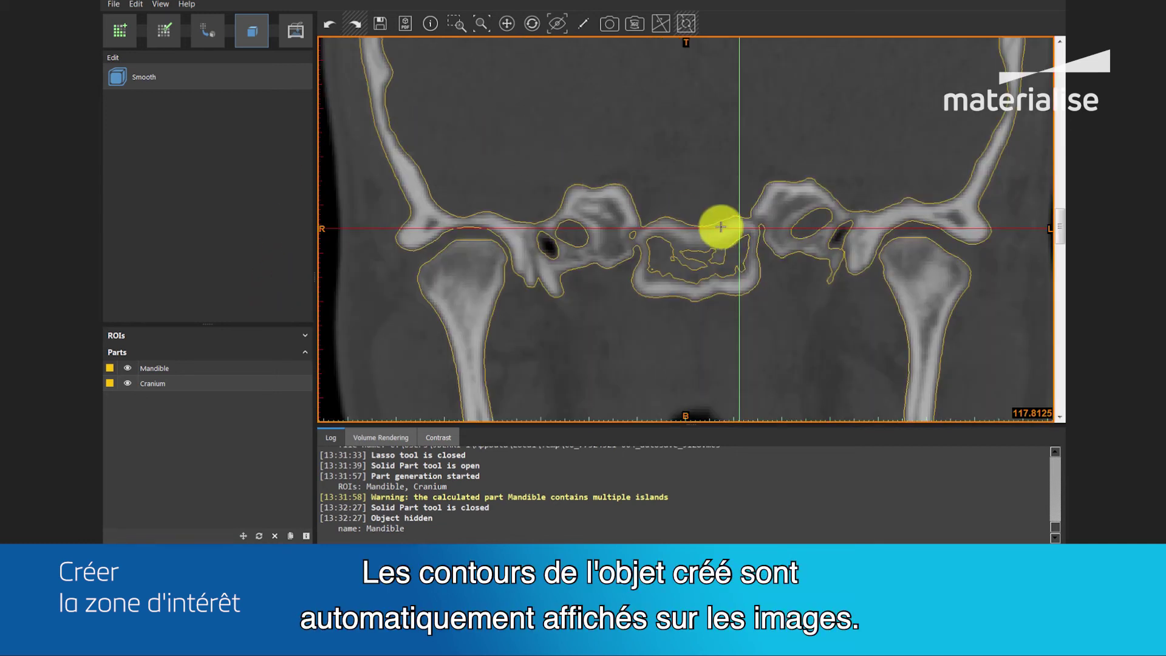
pyautogui.scroll(-10, 752, 296)
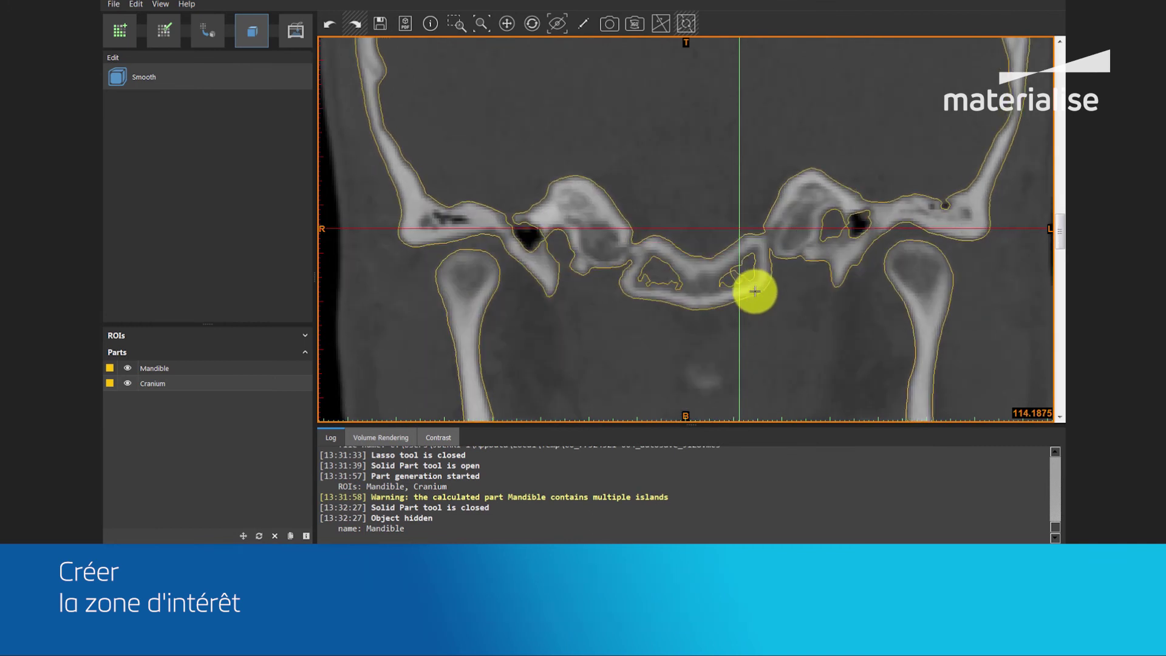
pyautogui.scroll(-8, 898, 273)
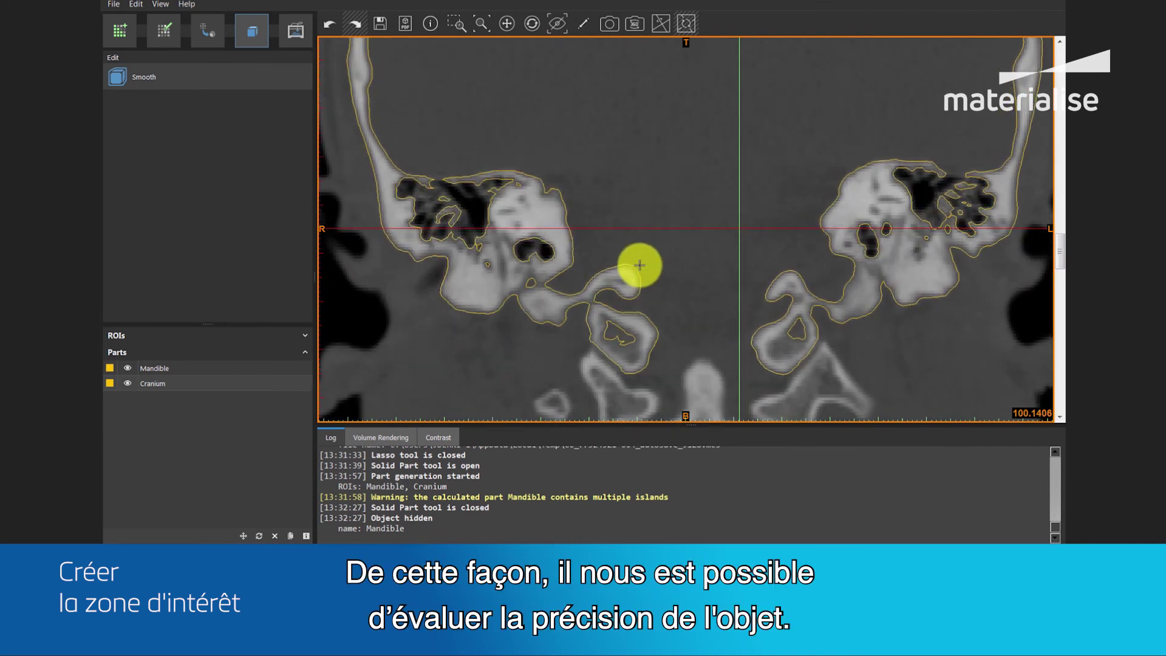
pyautogui.doubleClick(633, 265)
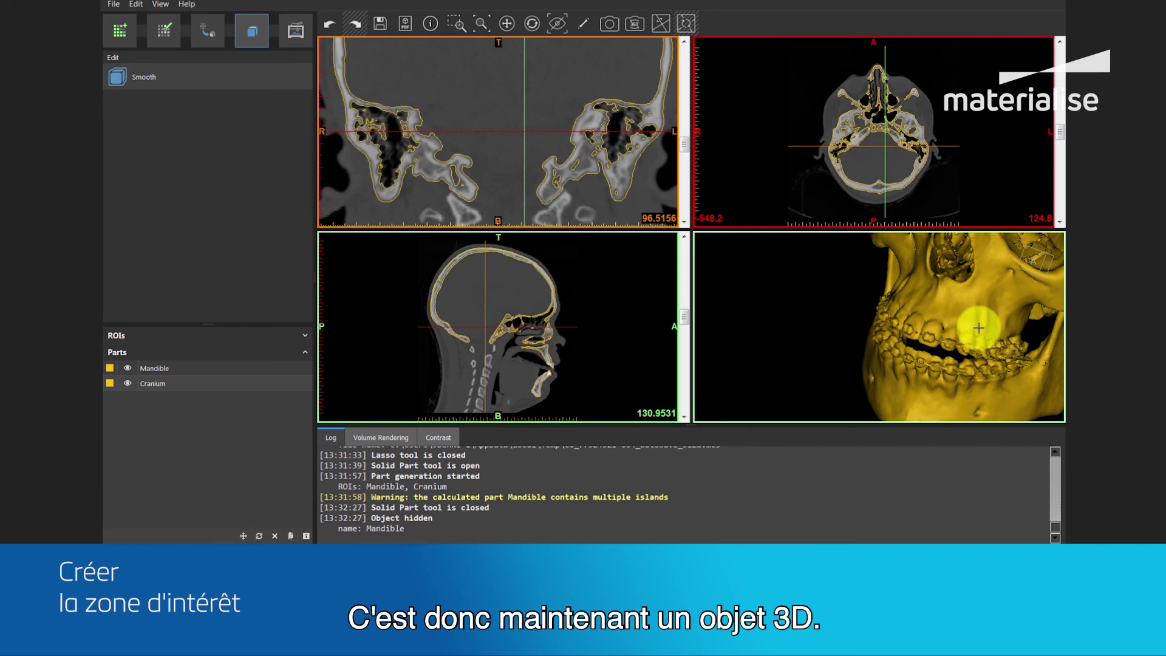
pyautogui.moveTo(978, 326); pyautogui.dragTo(880, 333, button='right')
pyautogui.moveTo(828, 292); pyautogui.dragTo(959, 317, button='right')
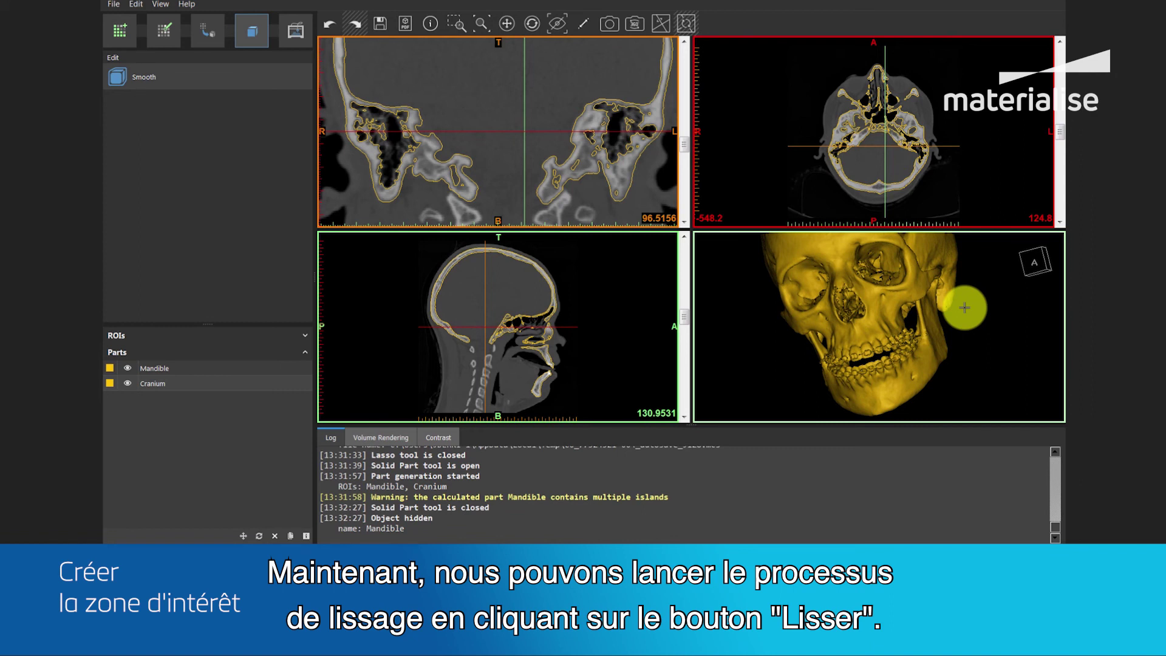
# - Smooth the Mandible and Cranium parts into new parts, filling cavities under 0.5 mm, and inspect the result in an enlarged 3D view
pyautogui.click(225, 85)
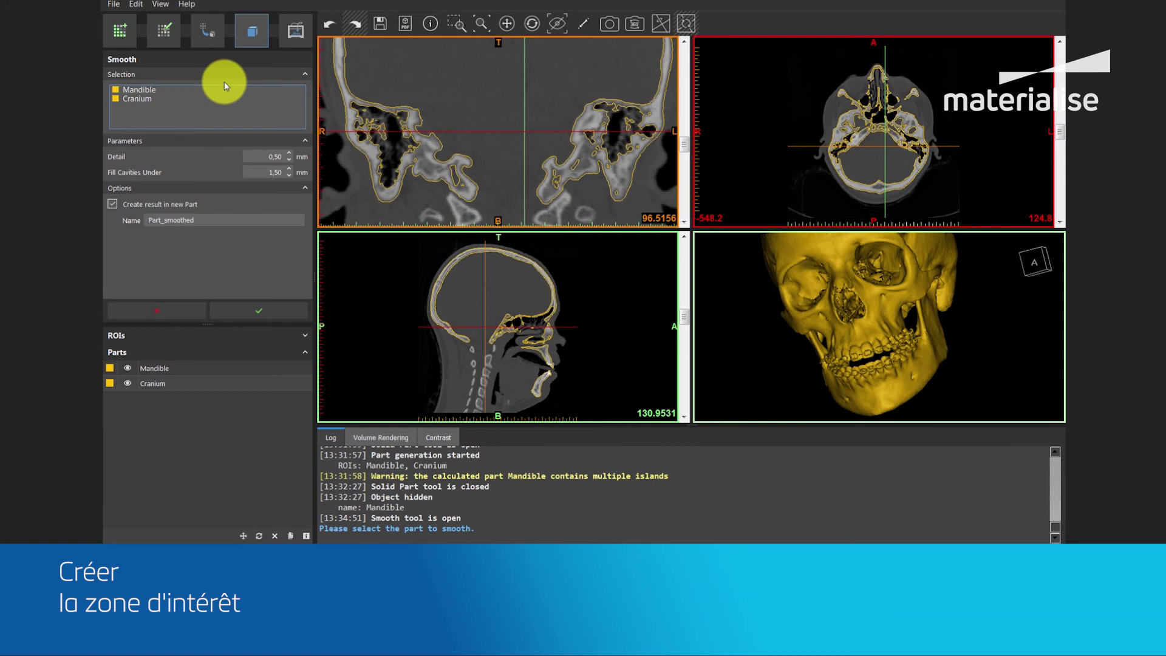
pyautogui.doubleClick(277, 157)
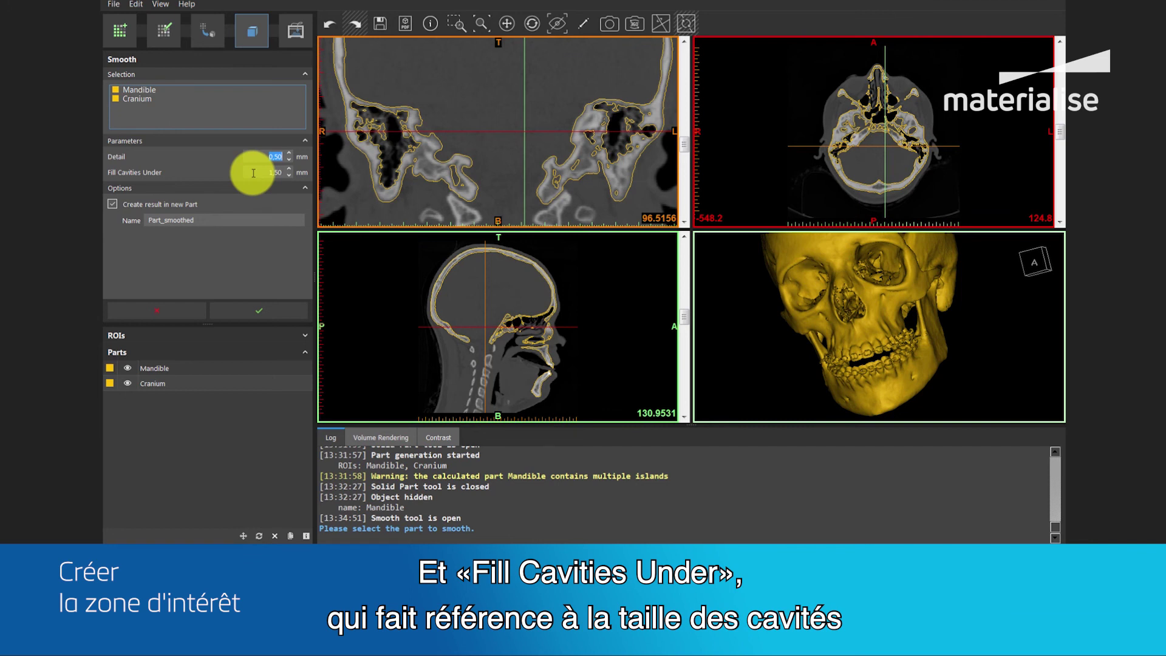
pyautogui.moveTo(254, 173); pyautogui.dragTo(309, 172)
pyautogui.write('0,5')
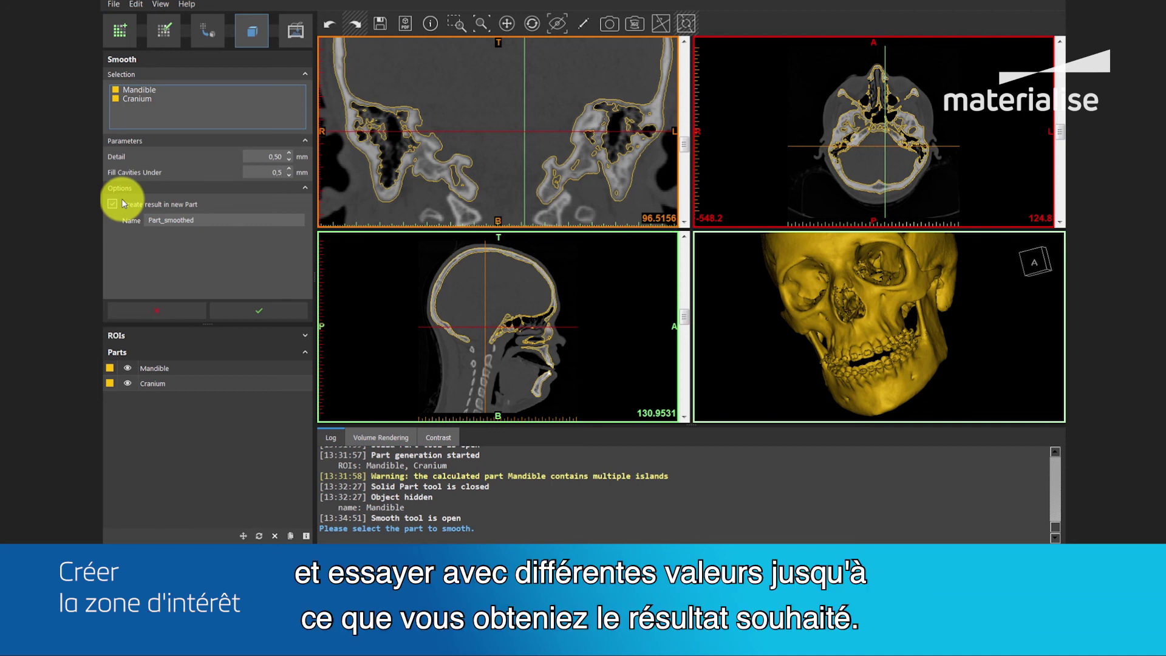
pyautogui.click(272, 311)
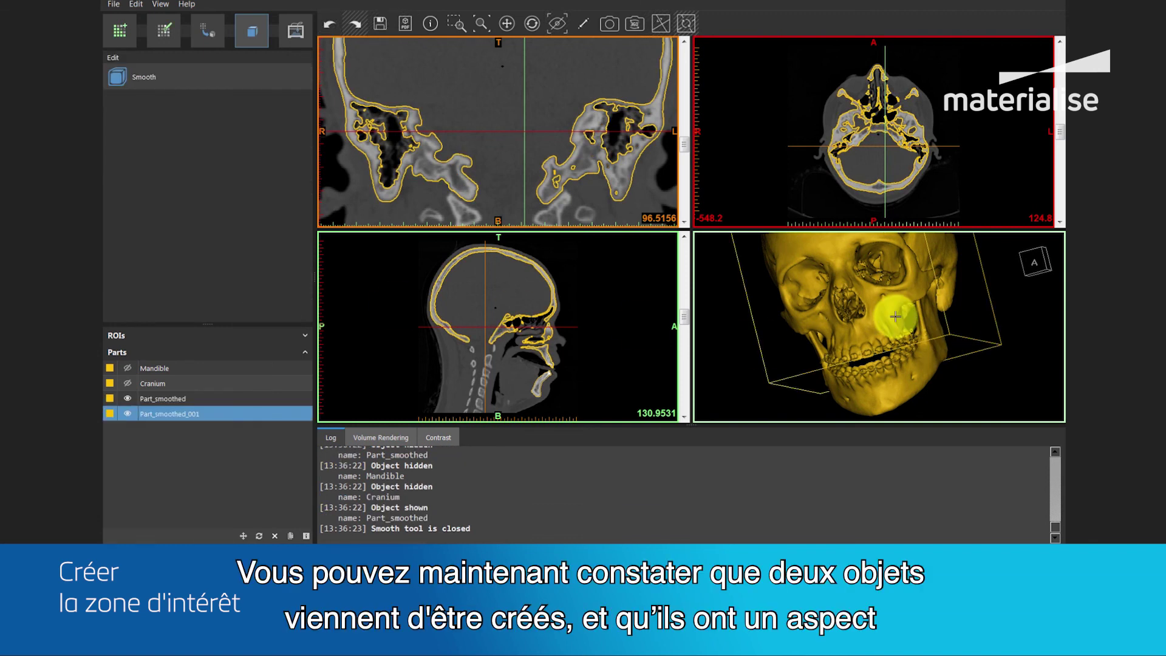
pyautogui.doubleClick(896, 317)
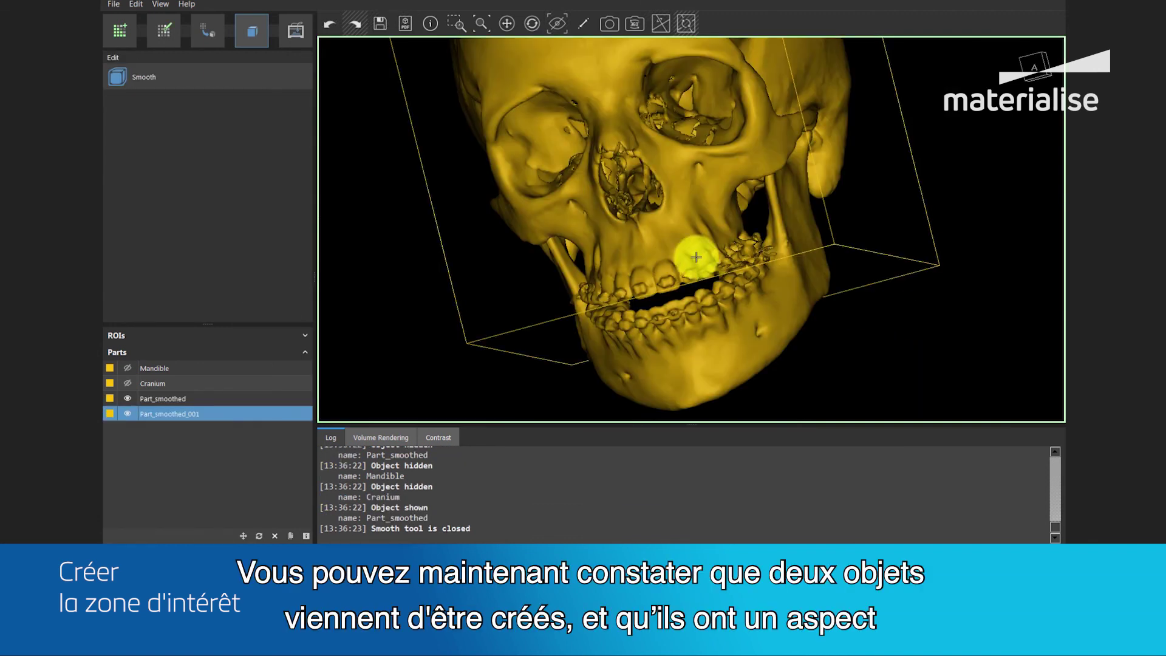
pyautogui.moveTo(718, 238); pyautogui.dragTo(672, 286, button='right')
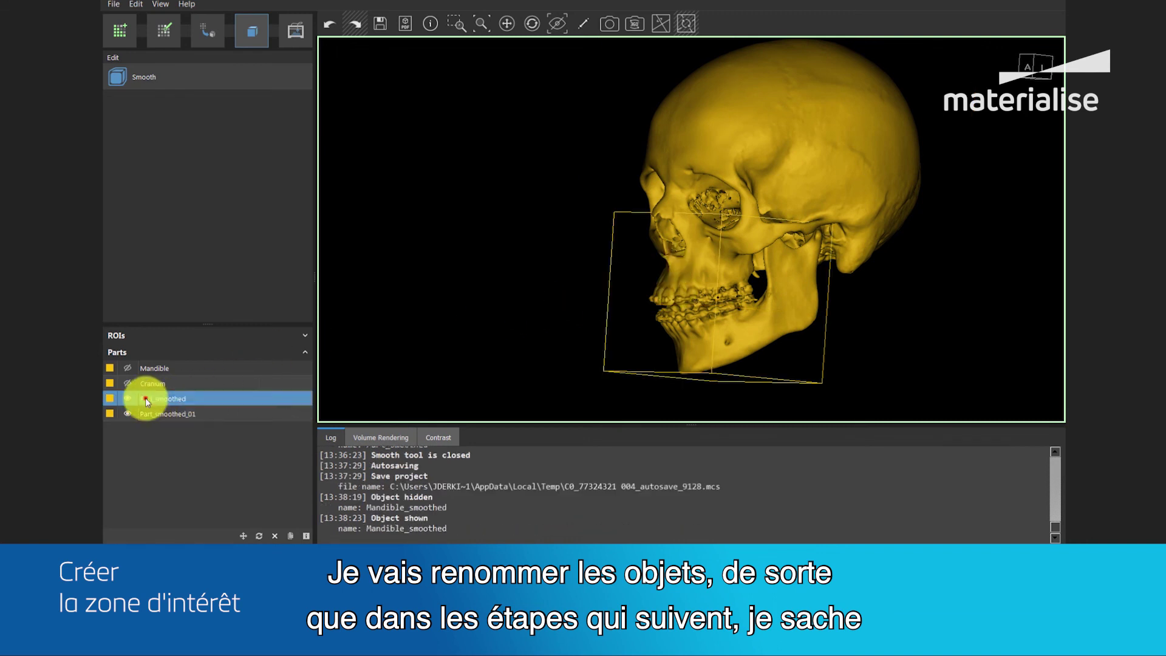
# - Rename the smoothed mandible part as Mandible_smoothed
pyautogui.doubleClick(145, 398)
pyautogui.click(154, 398)
pyautogui.press('BackSpace')
pyautogui.press('BackSpace')
pyautogui.press('BackSpace')
pyautogui.press('BackSpace')
pyautogui.write('Mandible')
# - Rename the smoothed cranium part as Cranium_smoothed
pyautogui.doubleClick(154, 414)
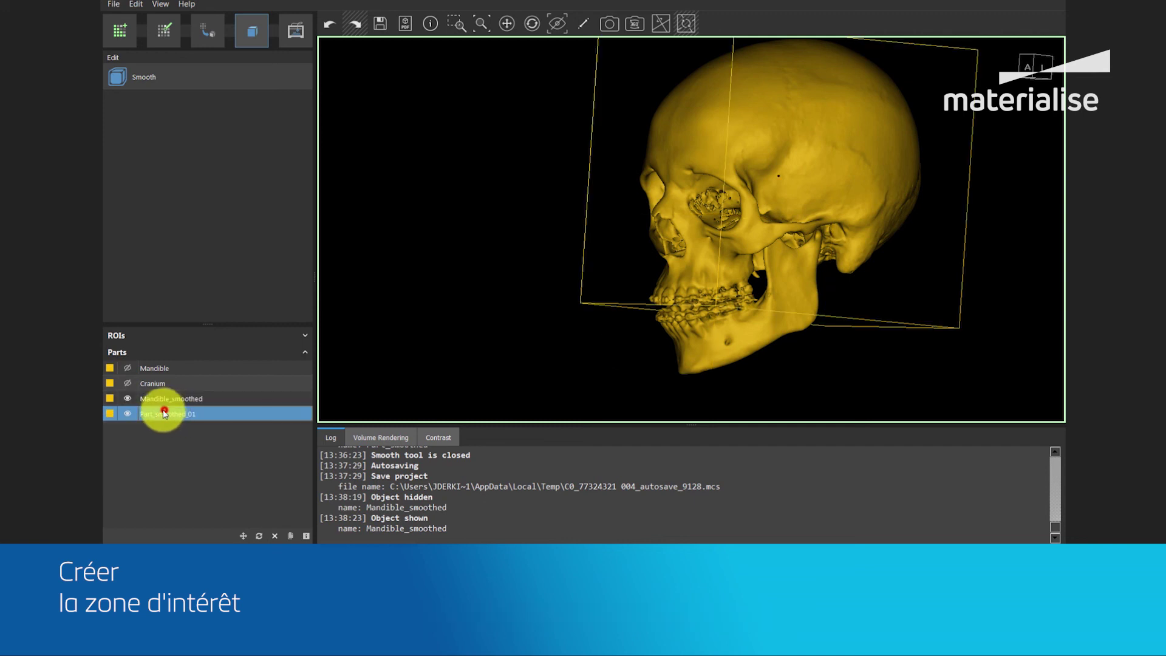
pyautogui.click(154, 414)
pyautogui.press('BackSpace')
pyautogui.press('BackSpace')
pyautogui.press('BackSpace')
pyautogui.press('BackSpace')
pyautogui.write('Cranium')
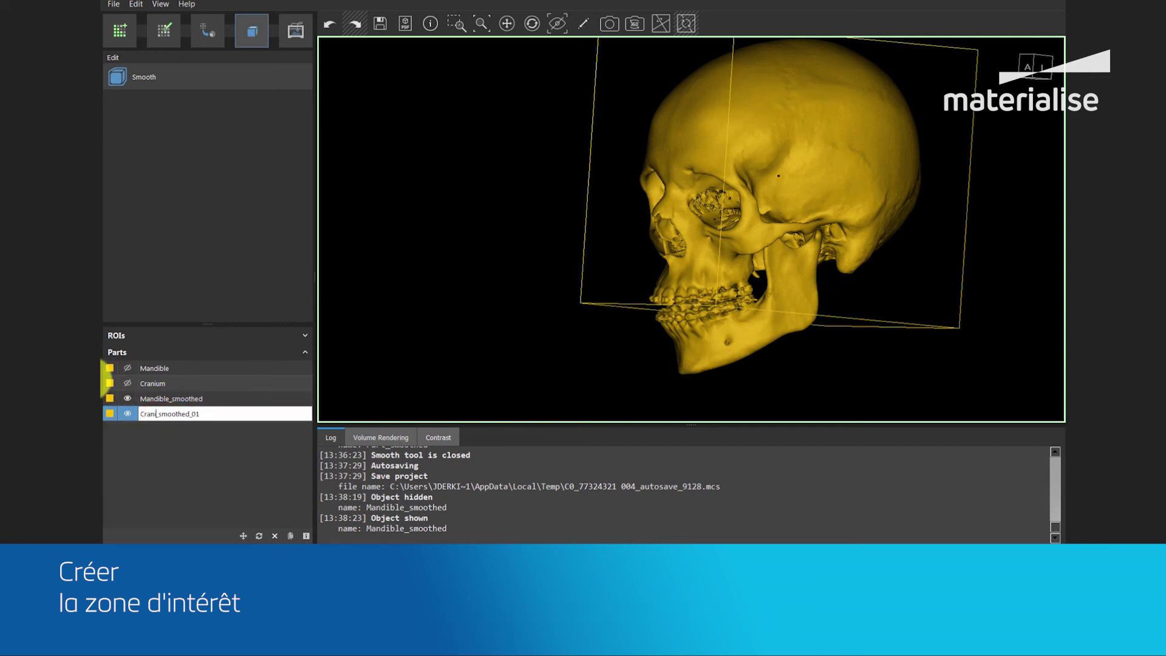
pyautogui.click(223, 416)
pyautogui.press('BackSpace')
pyautogui.press('BackSpace')
pyautogui.press('BackSpace')
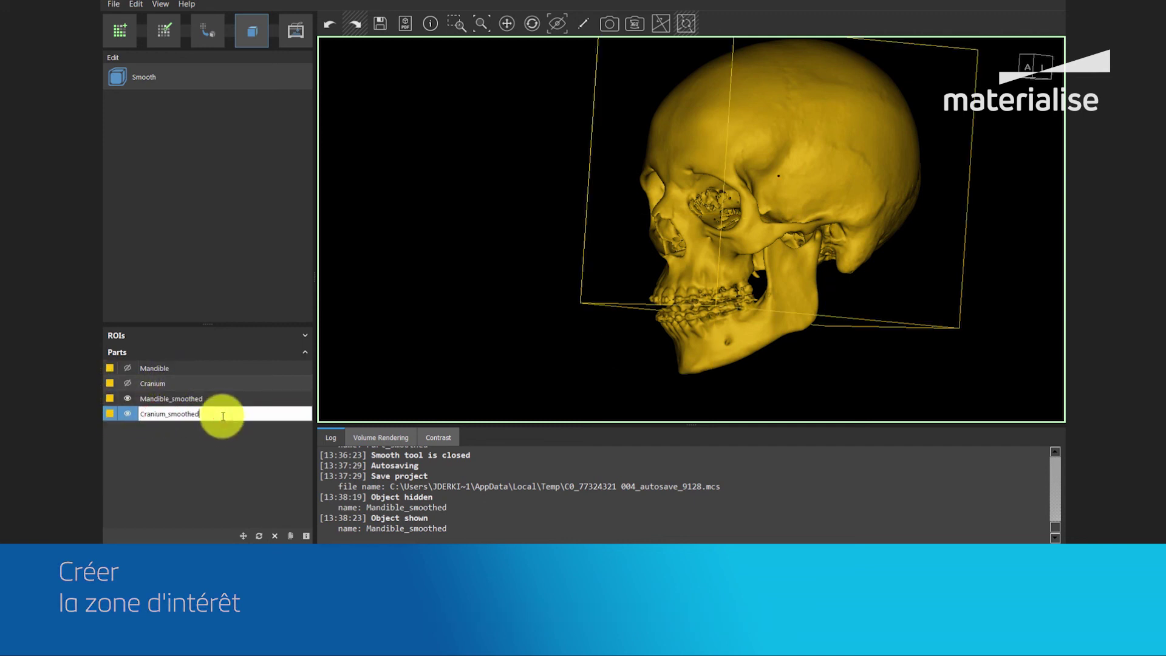
pyautogui.press('Return')
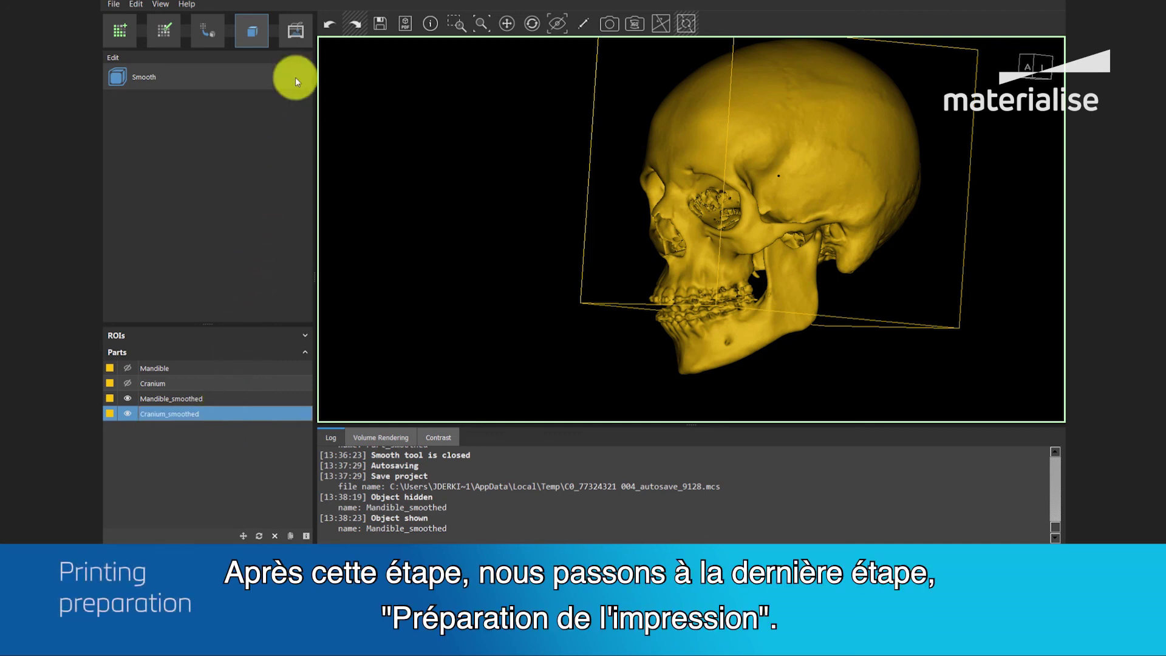
# - Run the Repair diagnosis on Mandible_smoothed, and replace it with Cranium_smoothed to diagnose that part too
pyautogui.click(296, 32)
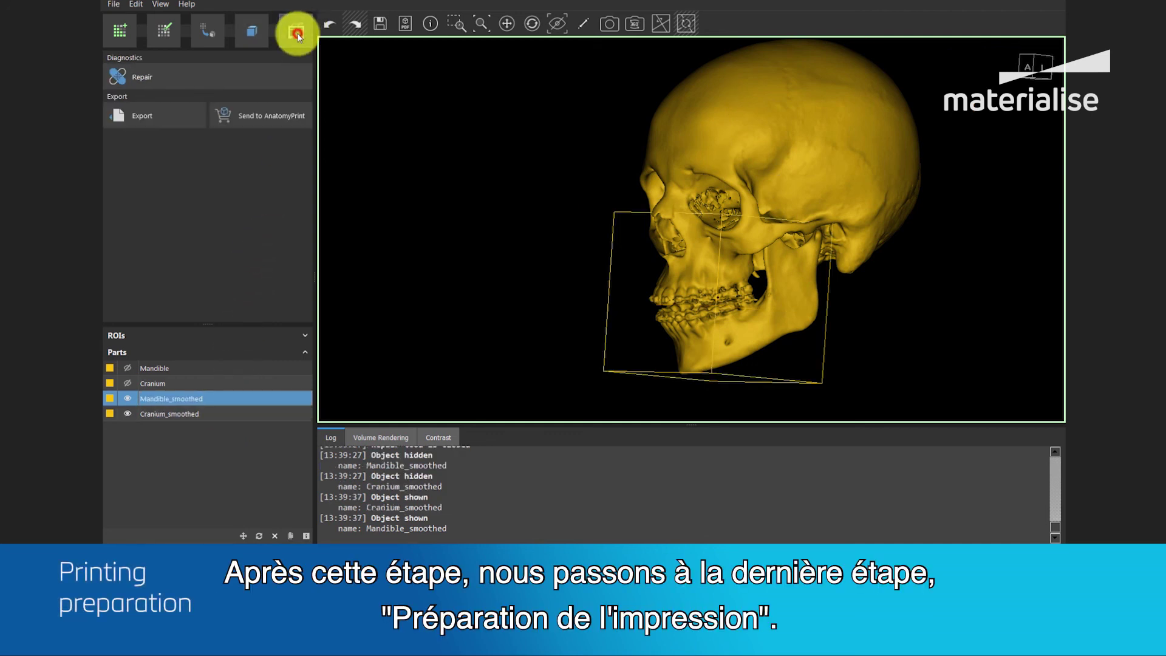
pyautogui.click(281, 78)
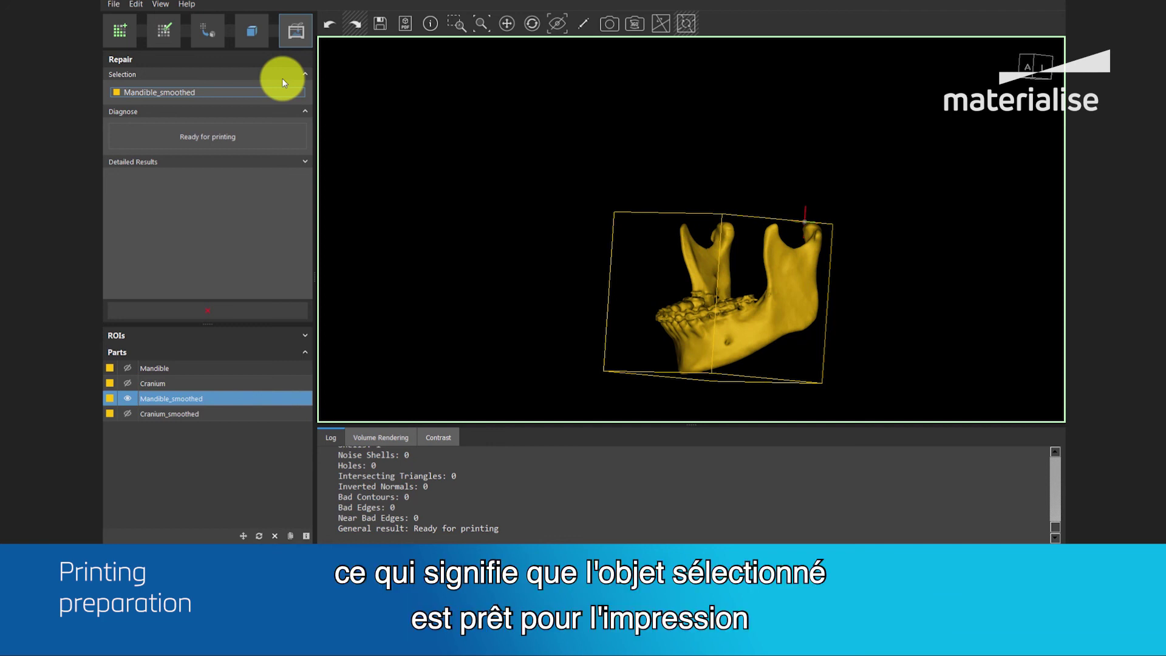
pyautogui.click(225, 93)
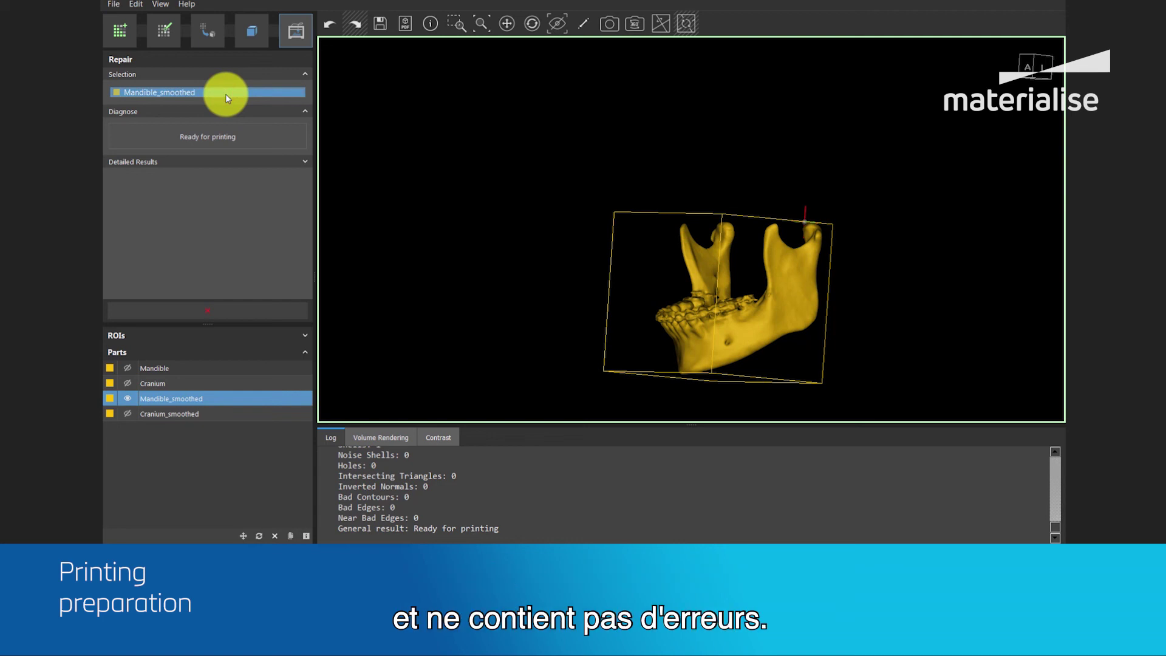
pyautogui.press('h')
pyautogui.click(178, 414)
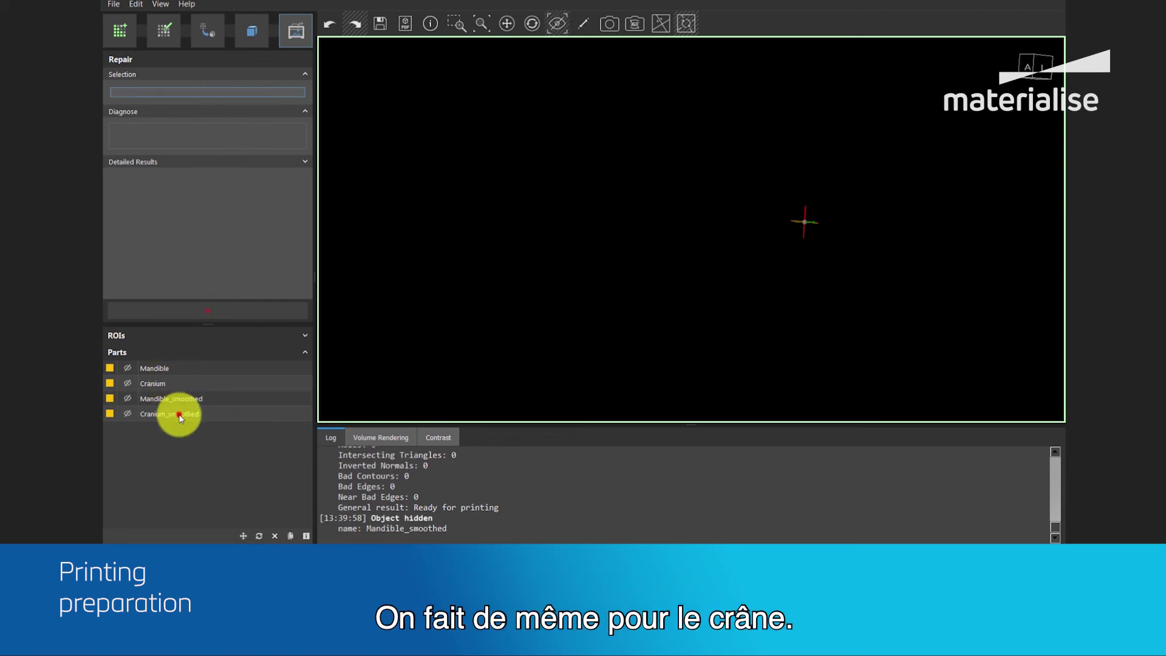
pyautogui.press('h')
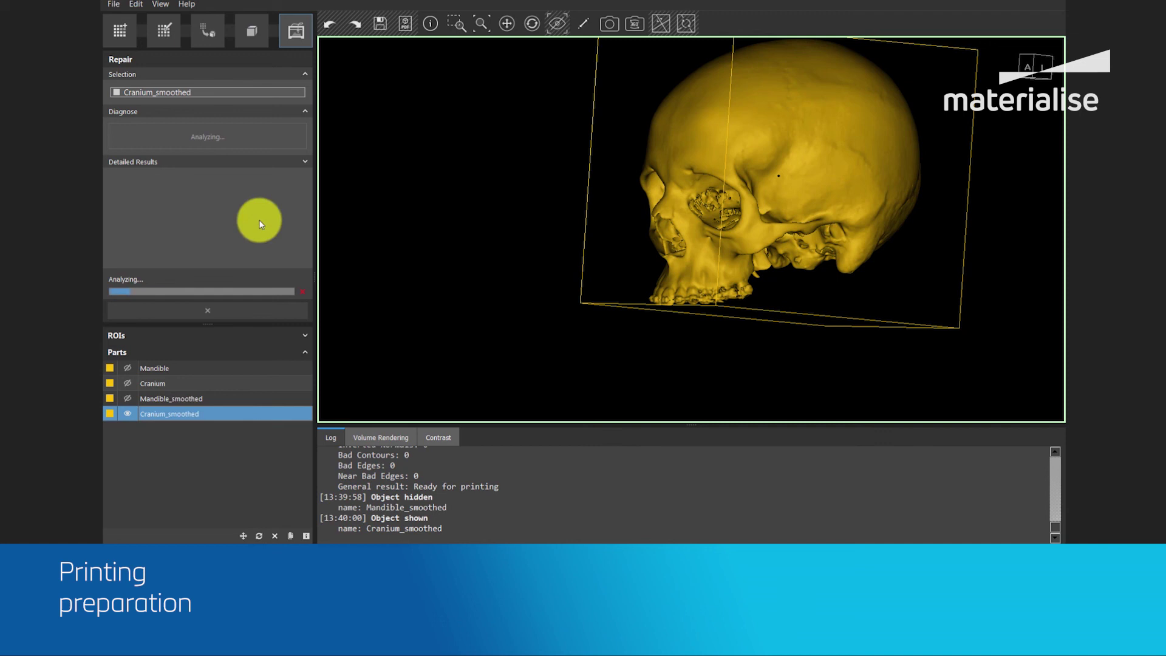